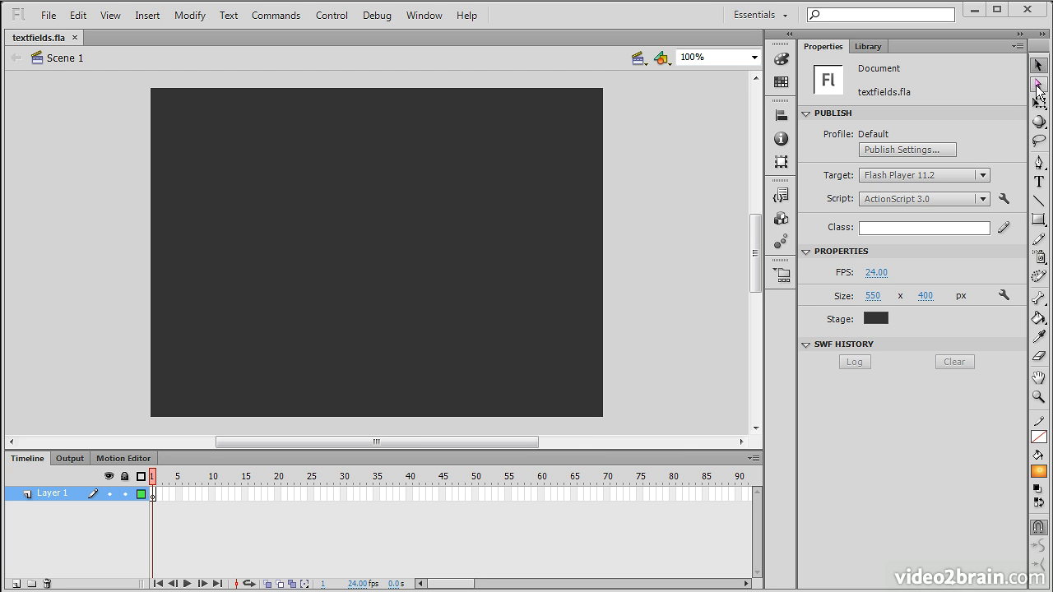
Activate the Text tool and set its font to Viner Hand ITC at 60 pt.
left_click(1039, 184)
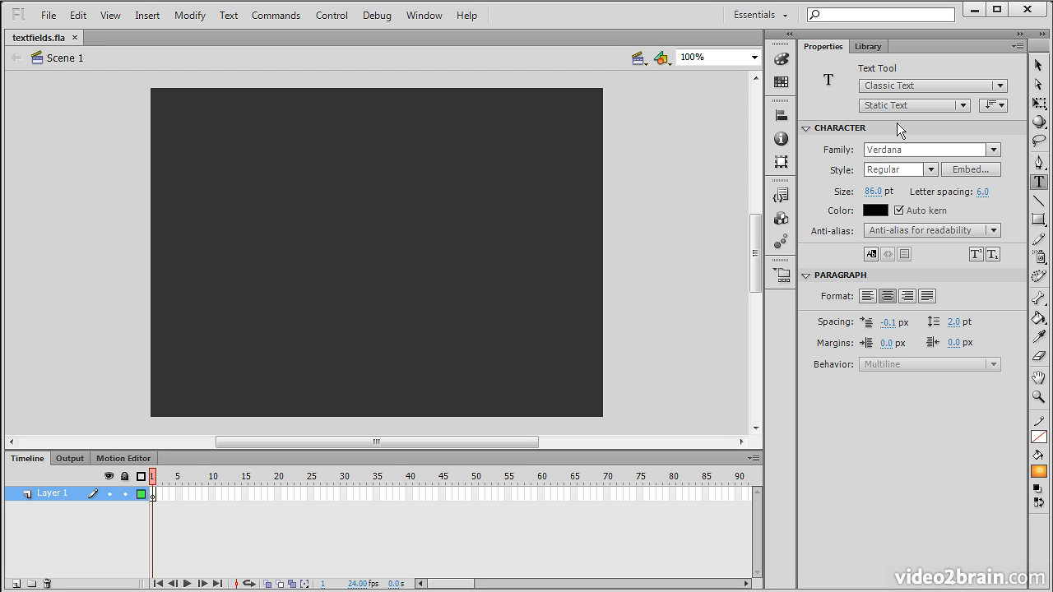
left_click(994, 151)
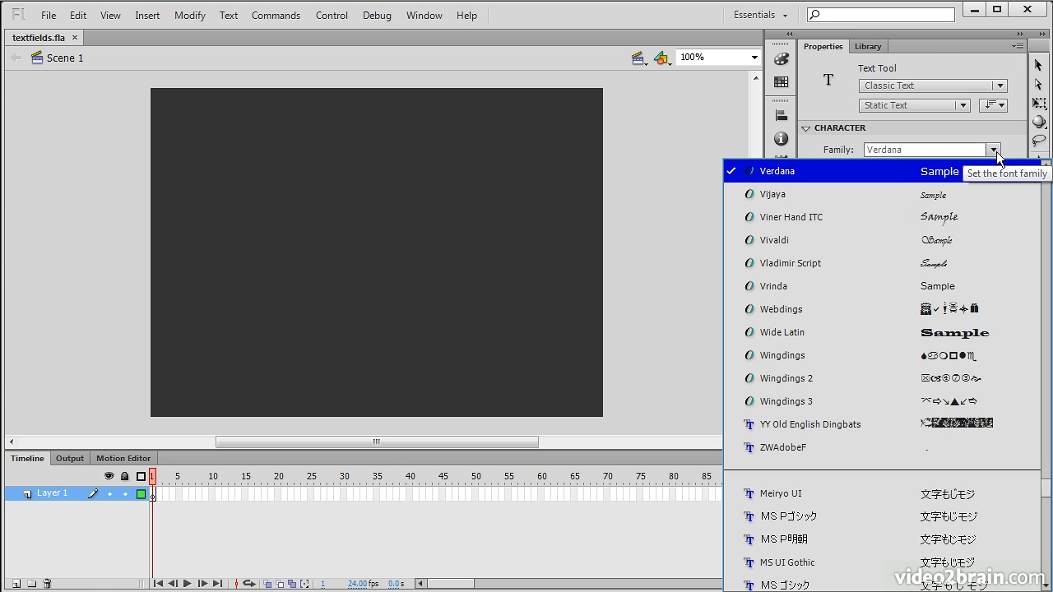
left_click(964, 216)
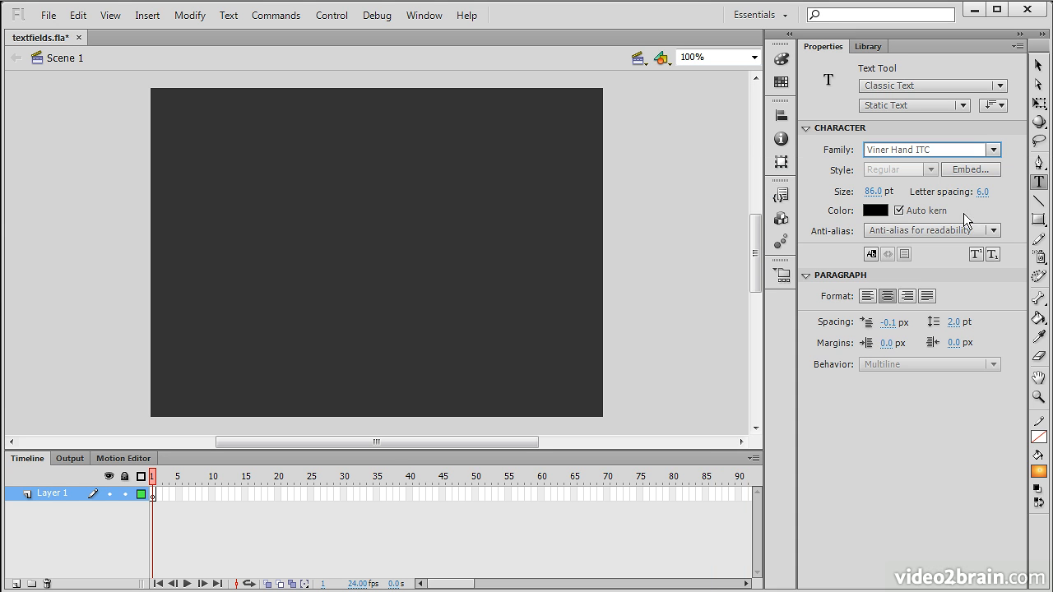
left_click(871, 192)
left_click_drag(864, 194, 854, 195)
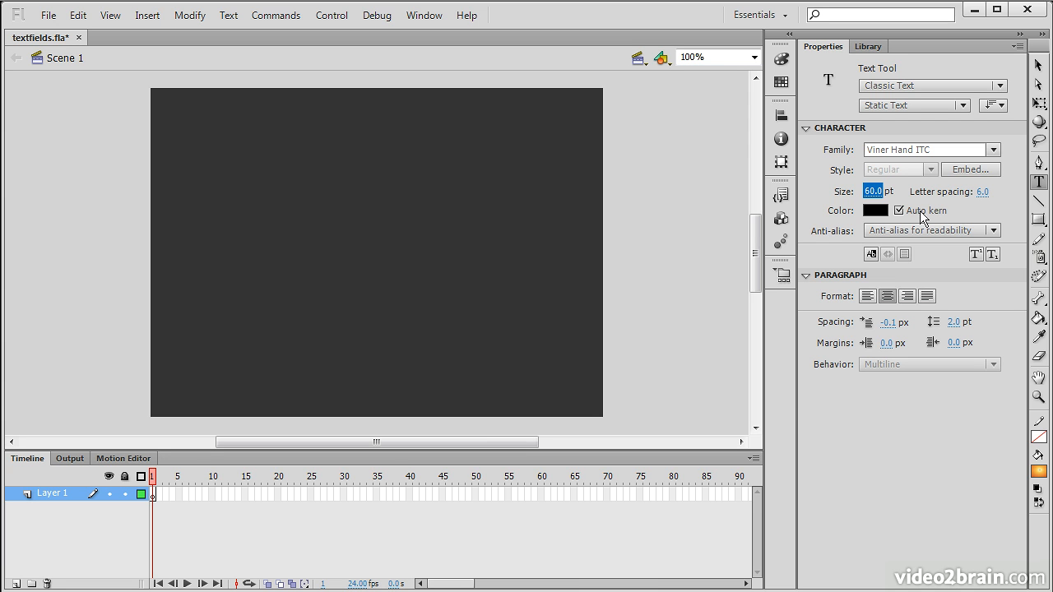
Set the text colour to green #00FF00 and the anti-aliasing to Anti-alias for animation.
left_click(875, 210)
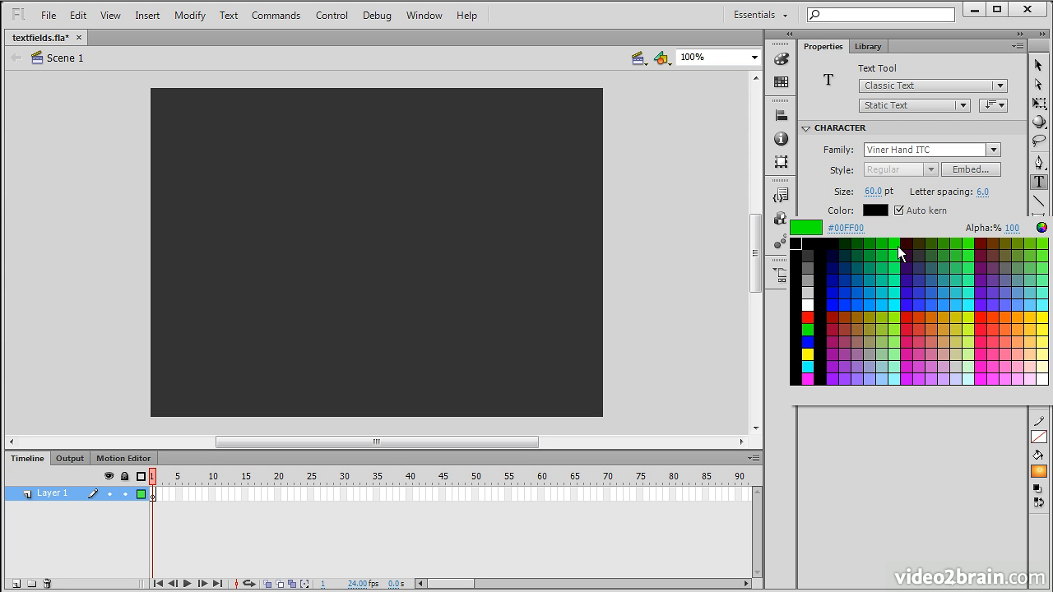
left_click(896, 244)
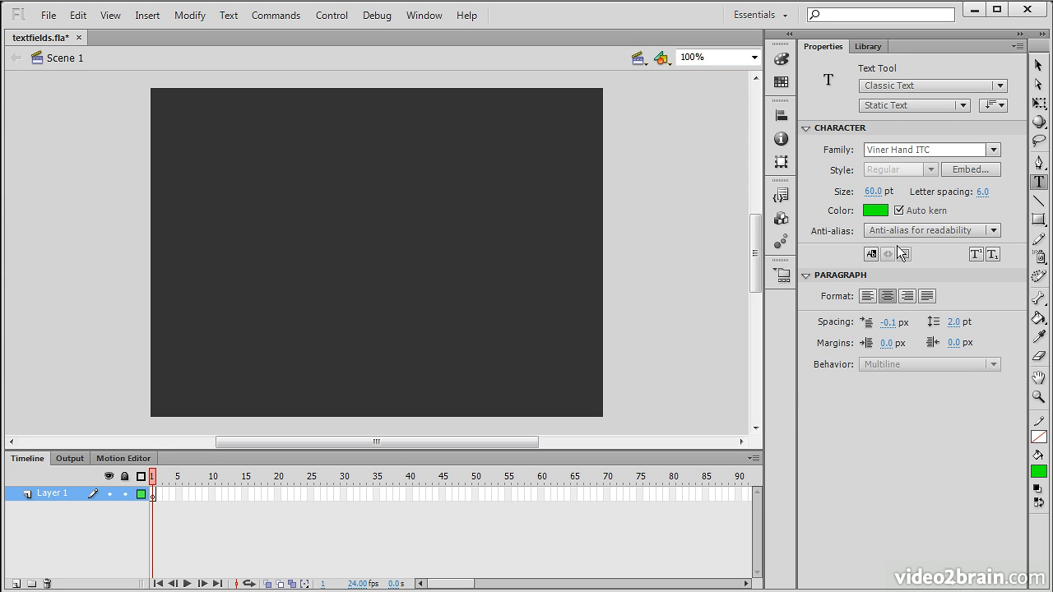
left_click(992, 230)
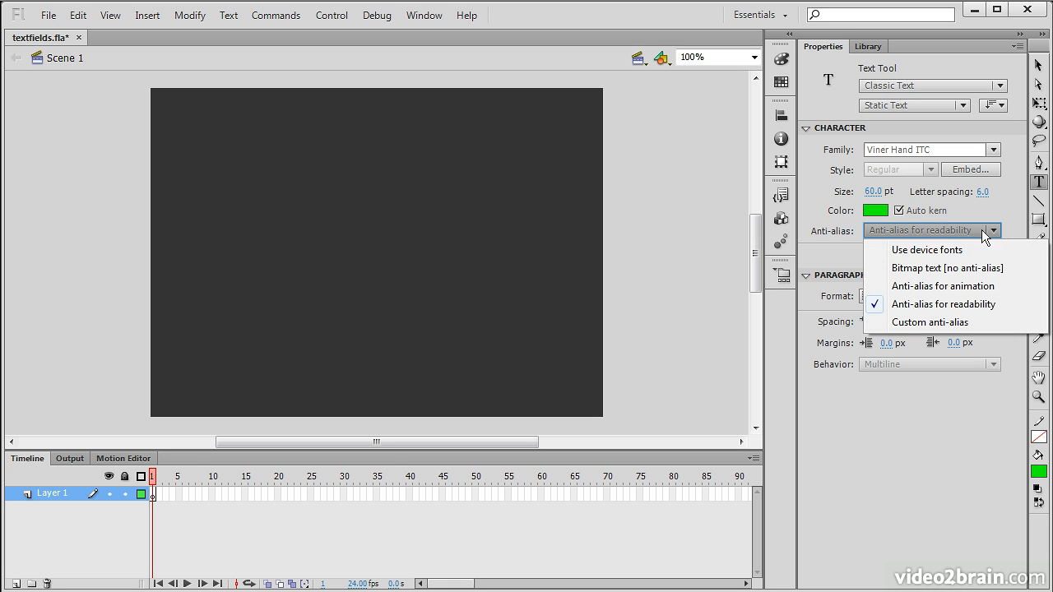
left_click(981, 287)
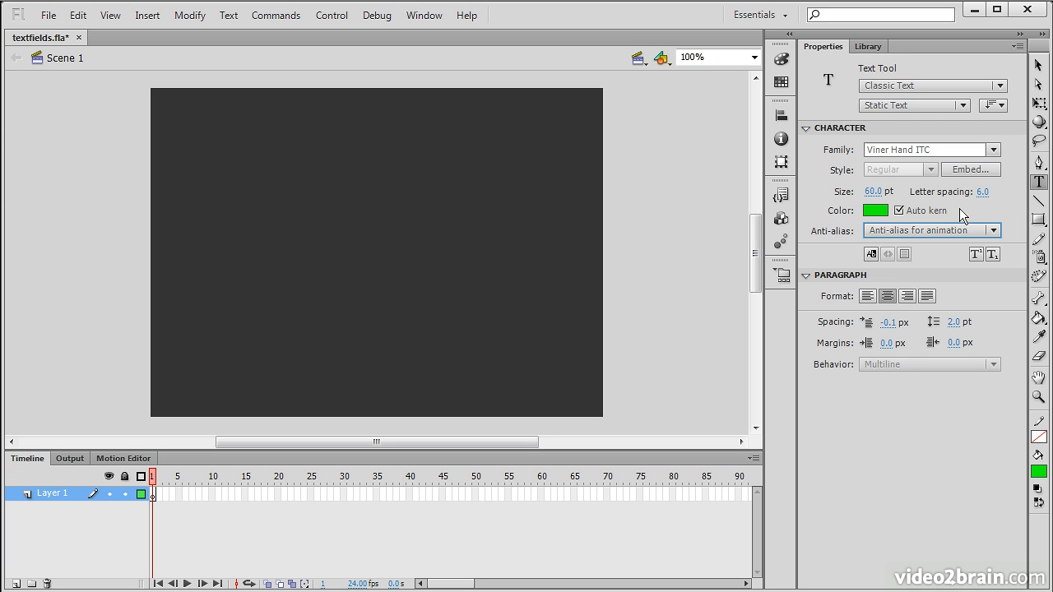
left_click(973, 229)
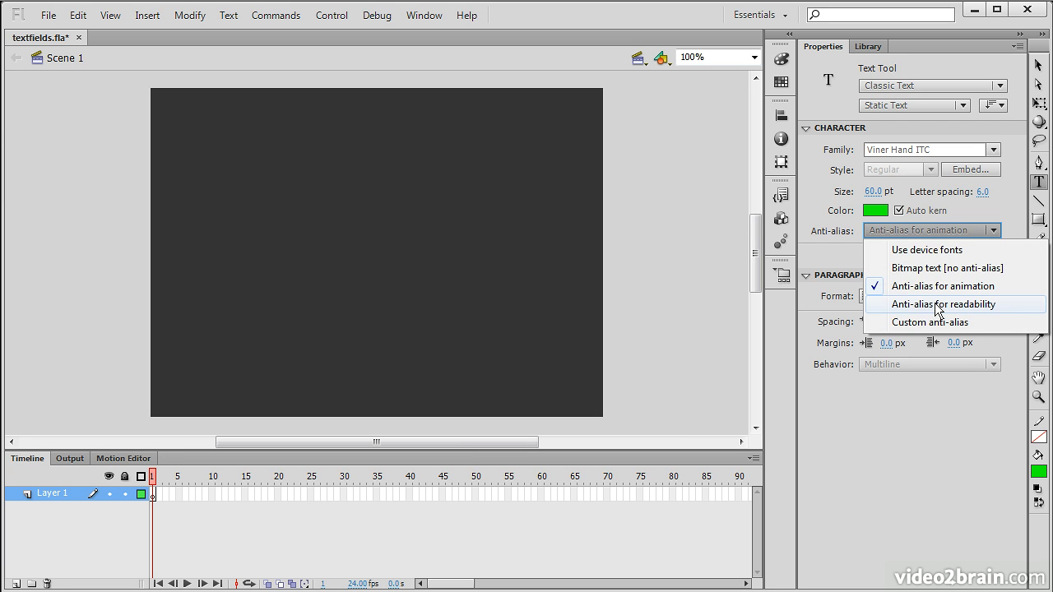
left_click(824, 228)
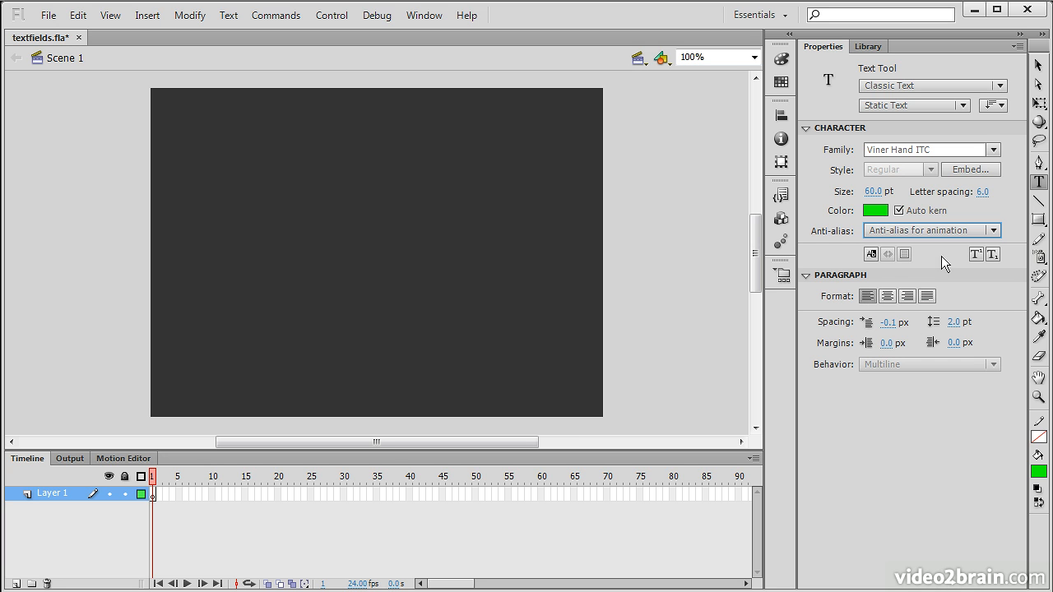
Create a static text field about 475 px wide reading "Static Text!" and move it to about X 75.5, Y 83.6.
left_click(186, 137)
left_click_drag(469, 257, 575, 263)
type("Static Te")
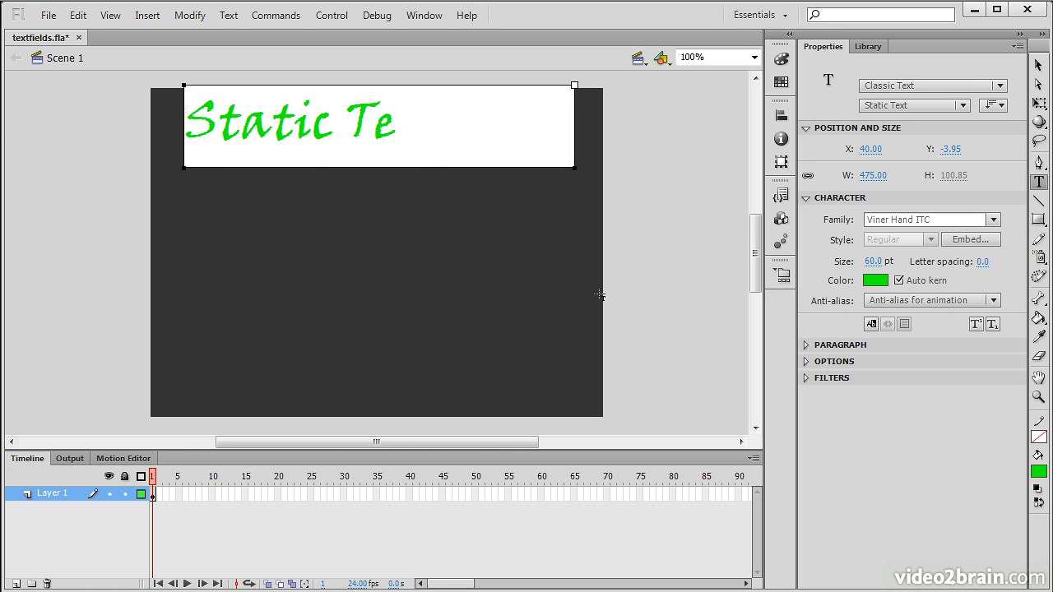
type("xt!")
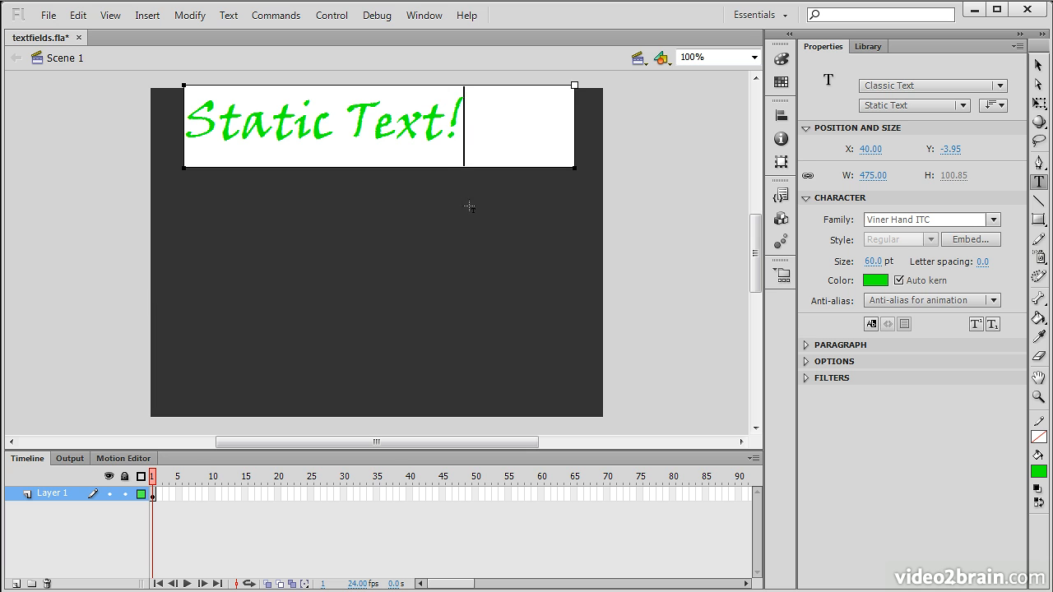
left_click(1038, 68)
left_click_drag(388, 124, 403, 205)
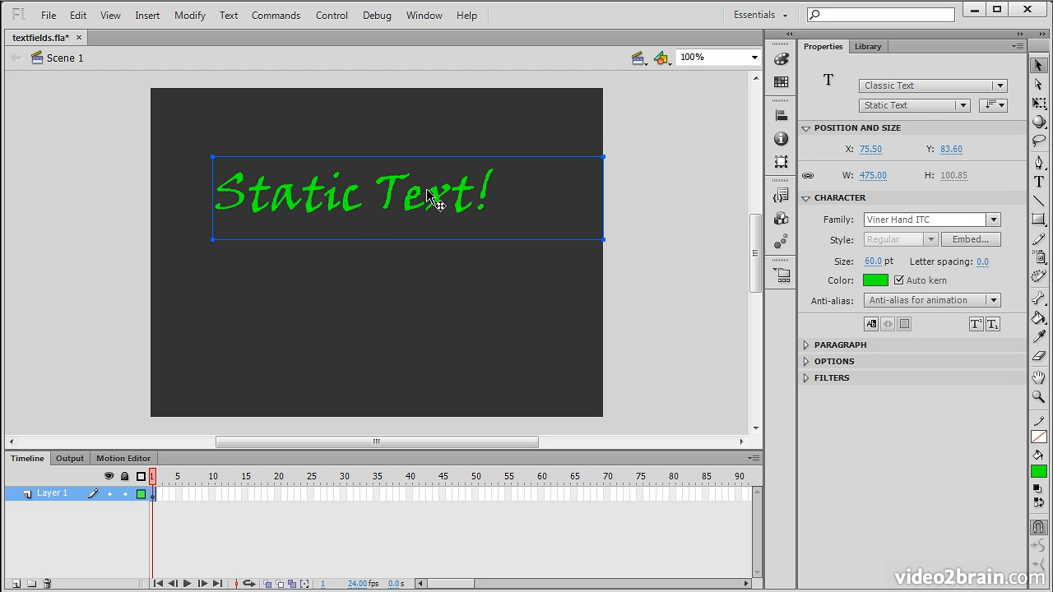
Examine the paragraph, link option and filter properties available for the static text field.
left_click(809, 345)
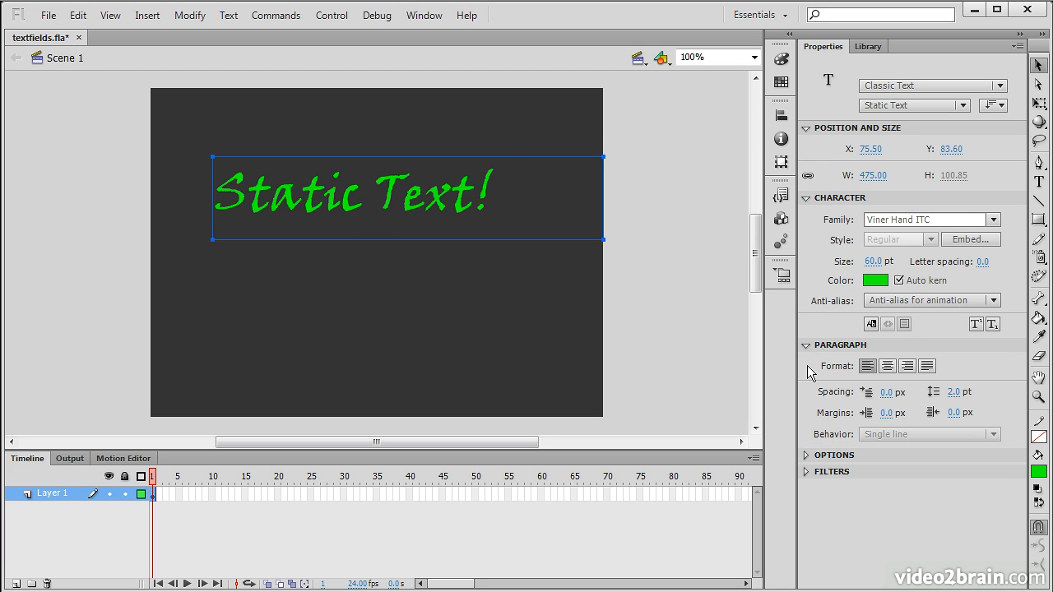
left_click(808, 457)
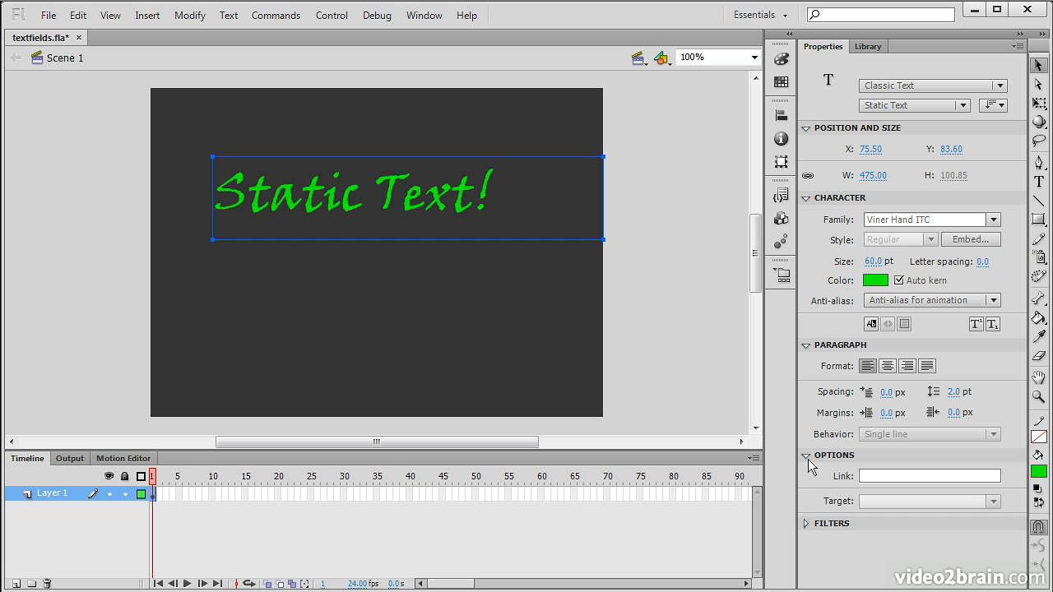
left_click(807, 522)
scroll(837, 439, "down", 1)
left_click(807, 159)
left_click(806, 214)
left_click(806, 230)
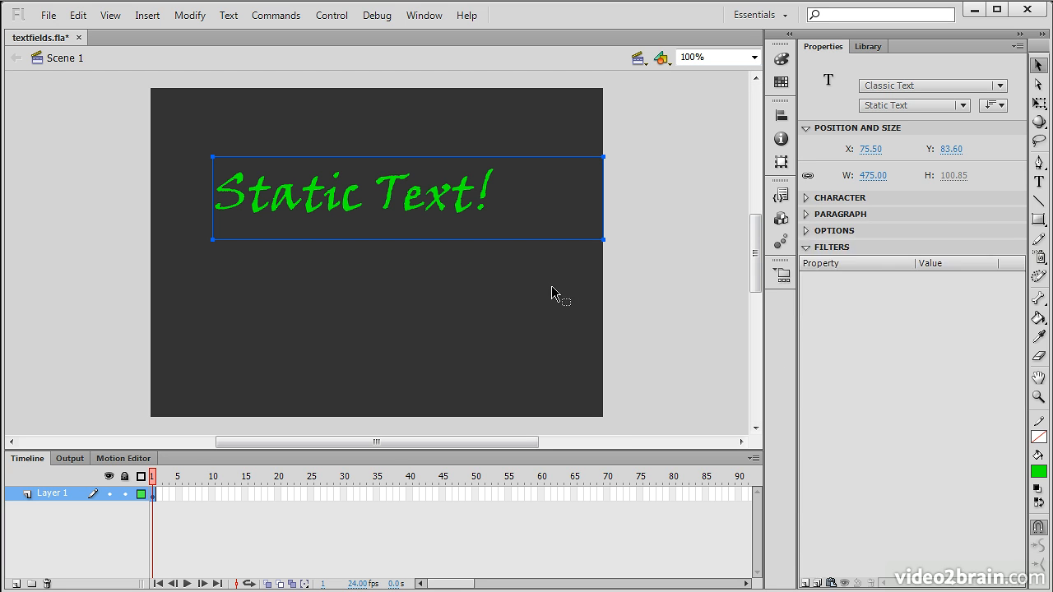
Reposition the "Static Text!" field near the stage's upper edge, at about X 43.5, Y 20.6.
left_click_drag(333, 203, 300, 147)
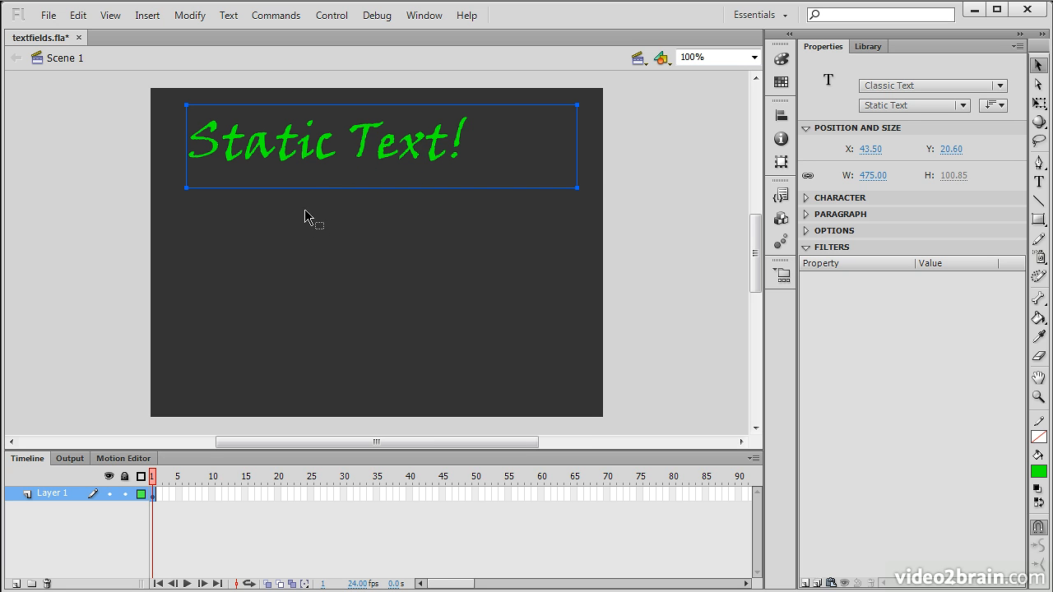
left_click(667, 159)
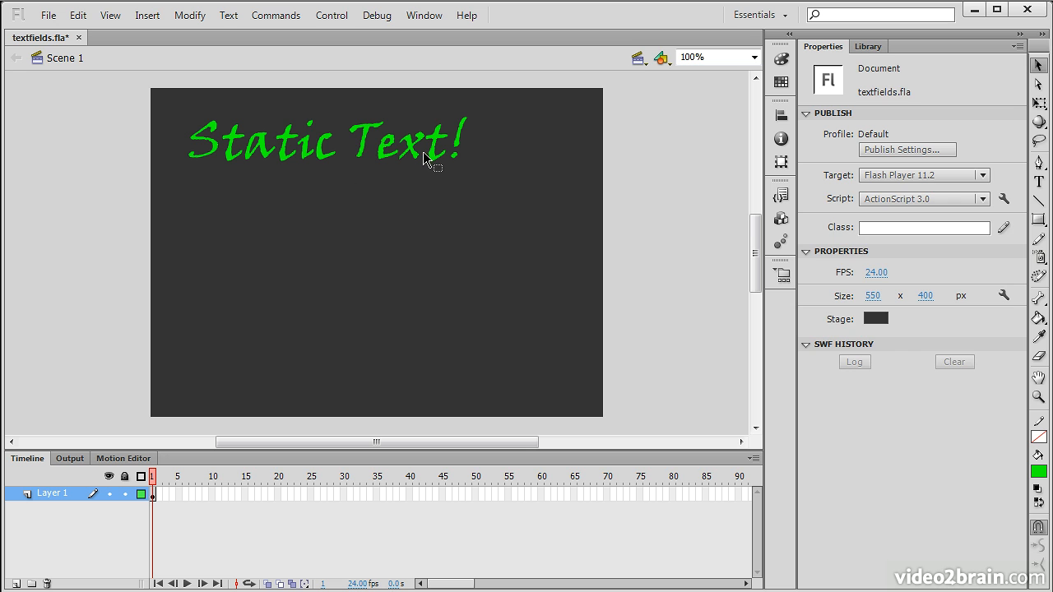
left_click(393, 145)
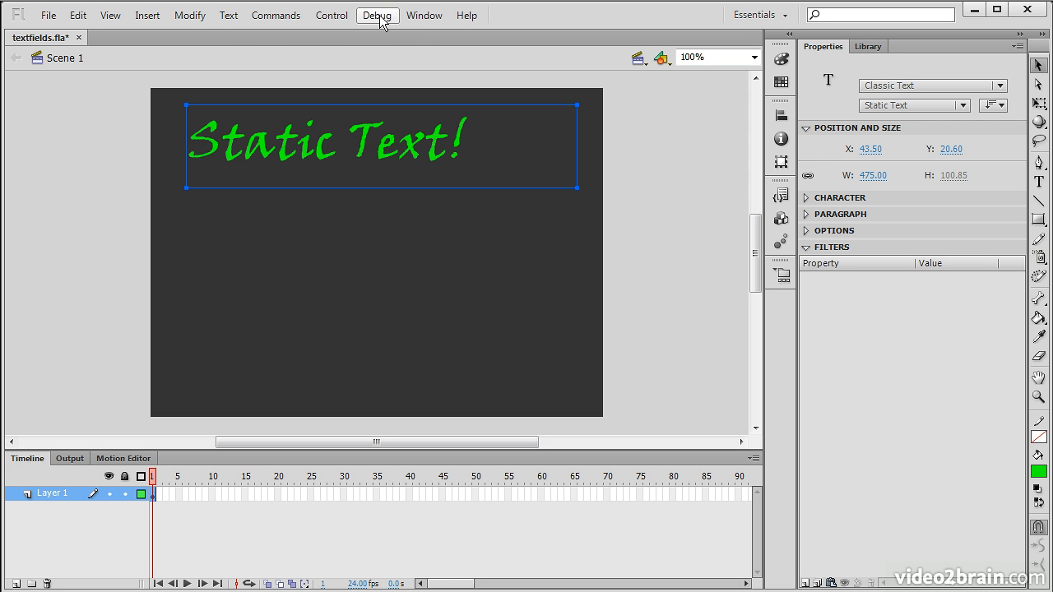
Test the movie to view the static text, and close the preview.
left_click(330, 19)
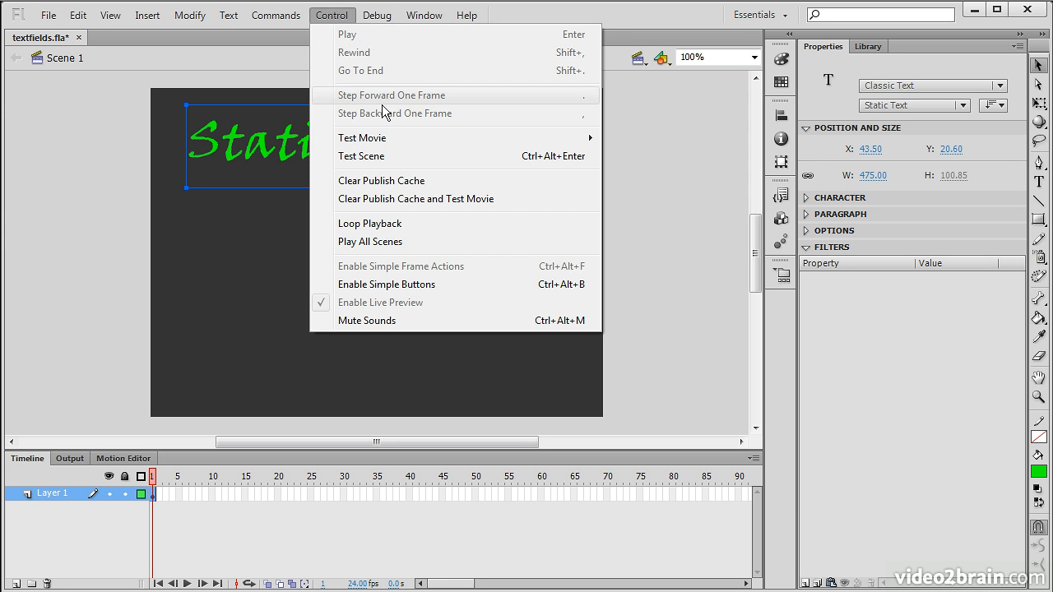
mouse_move(420, 138)
left_click(698, 237)
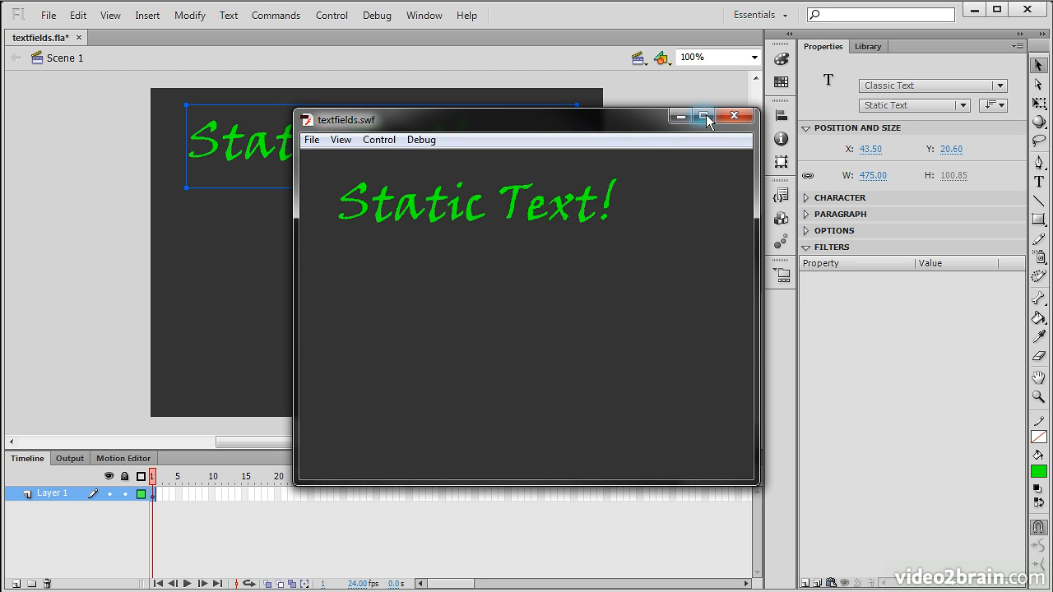
left_click(733, 115)
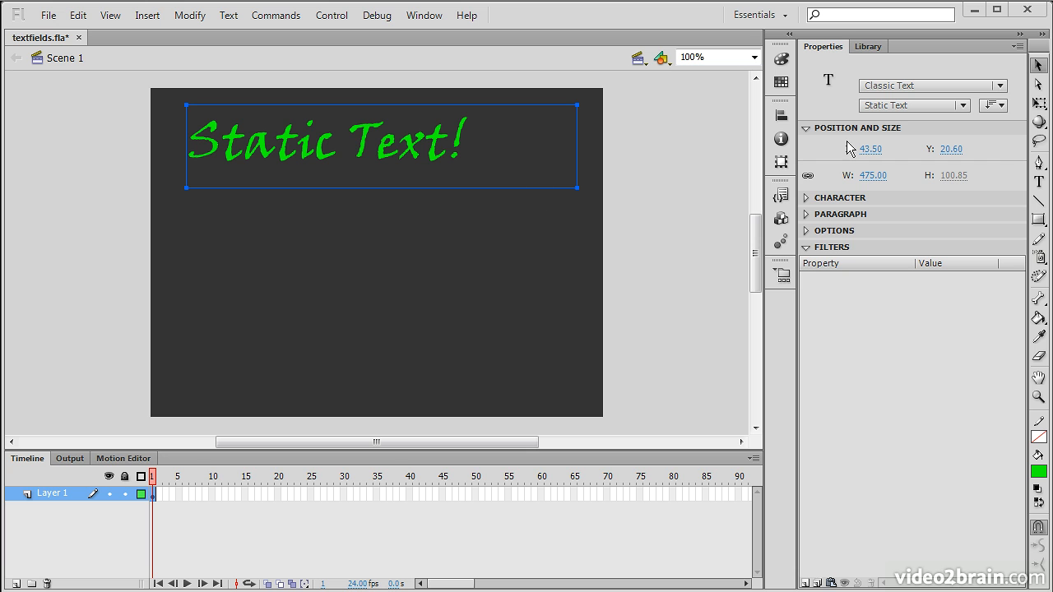
Make the static text selectable and test the movie by highlighting part of the text in the preview.
left_click(810, 198)
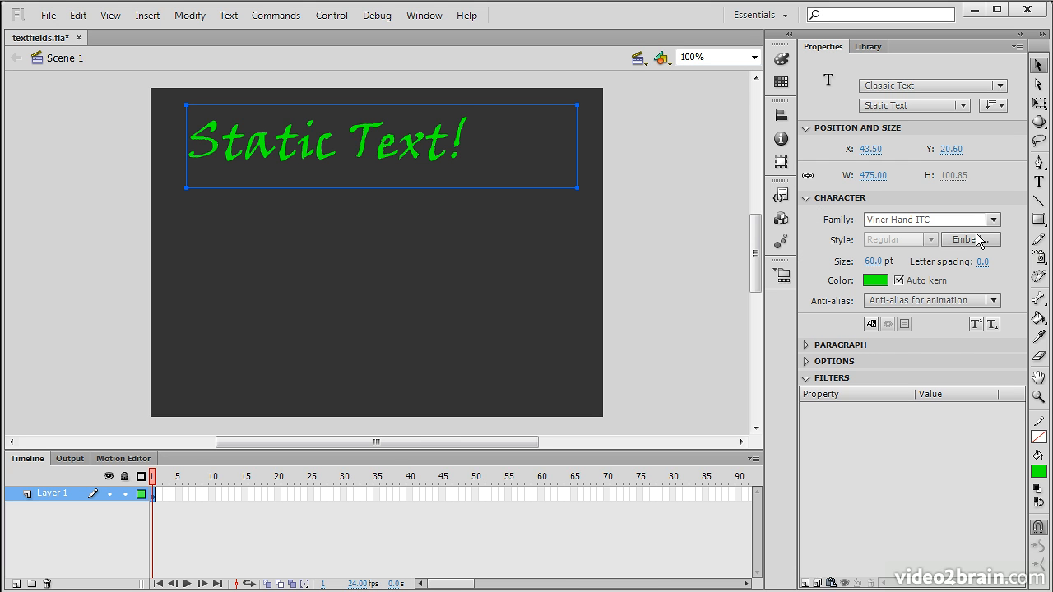
left_click(870, 324)
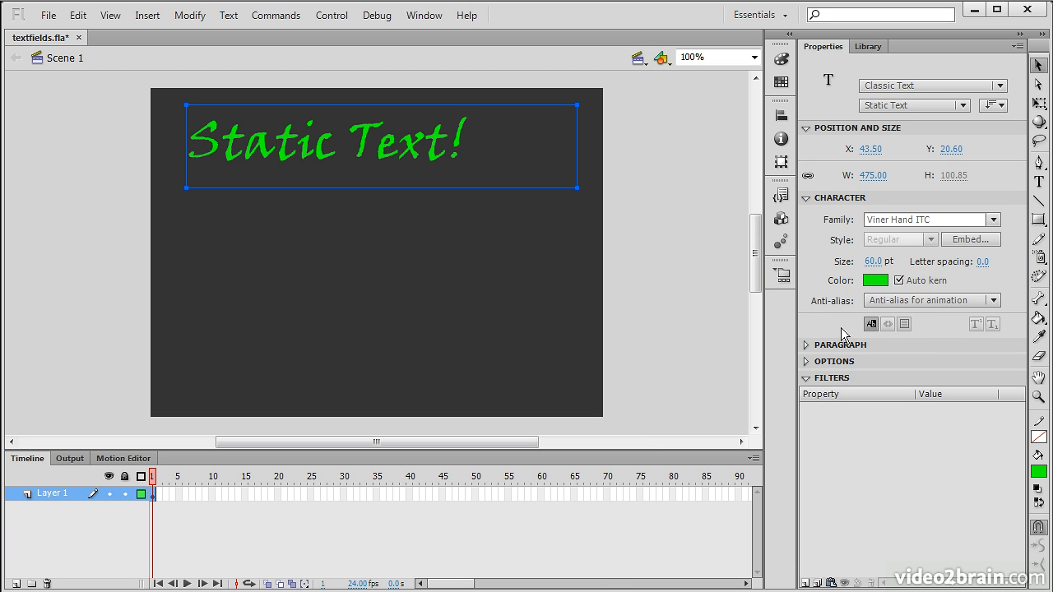
left_click(375, 16)
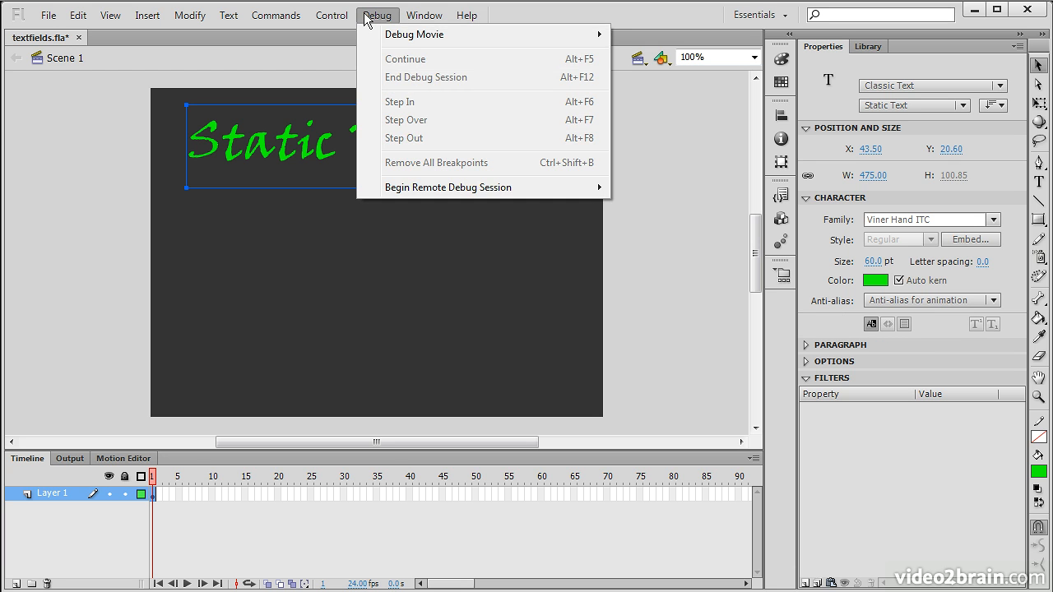
mouse_move(343, 16)
mouse_move(438, 141)
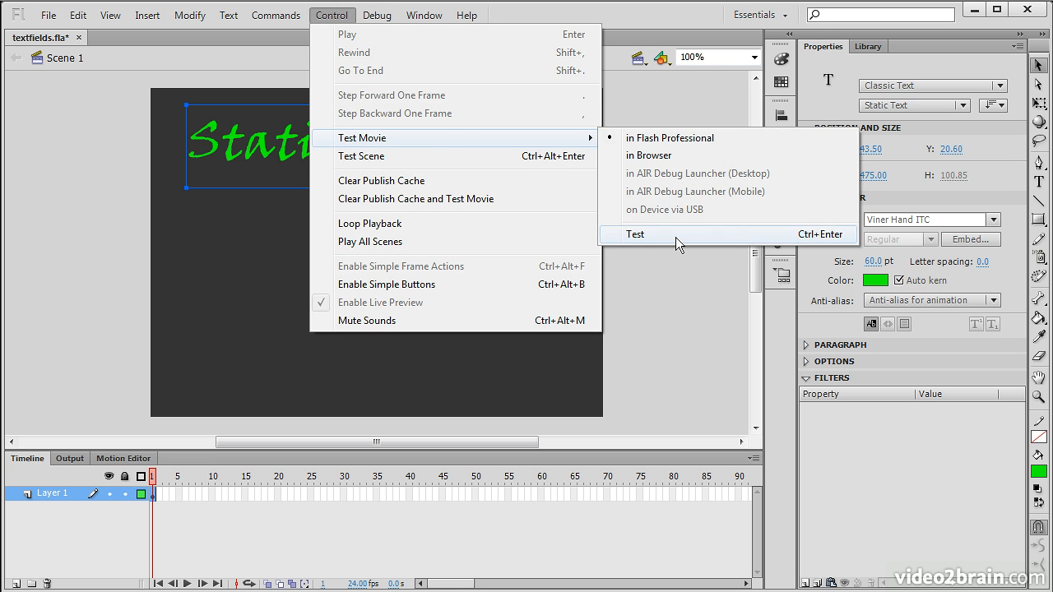
left_click(687, 233)
left_click_drag(378, 210, 544, 199)
left_click_drag(348, 204, 459, 198)
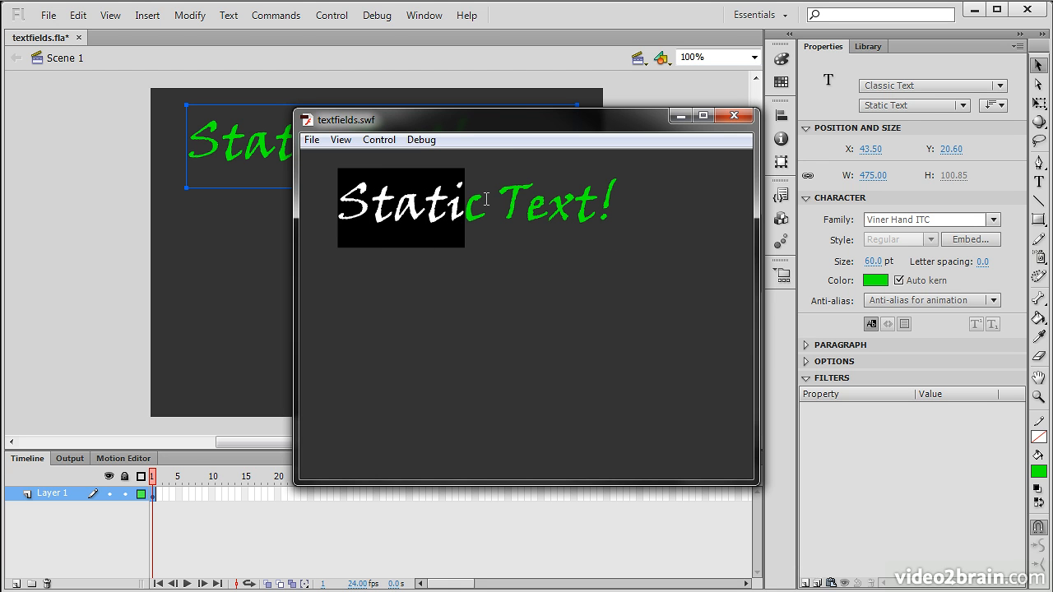
left_click(734, 116)
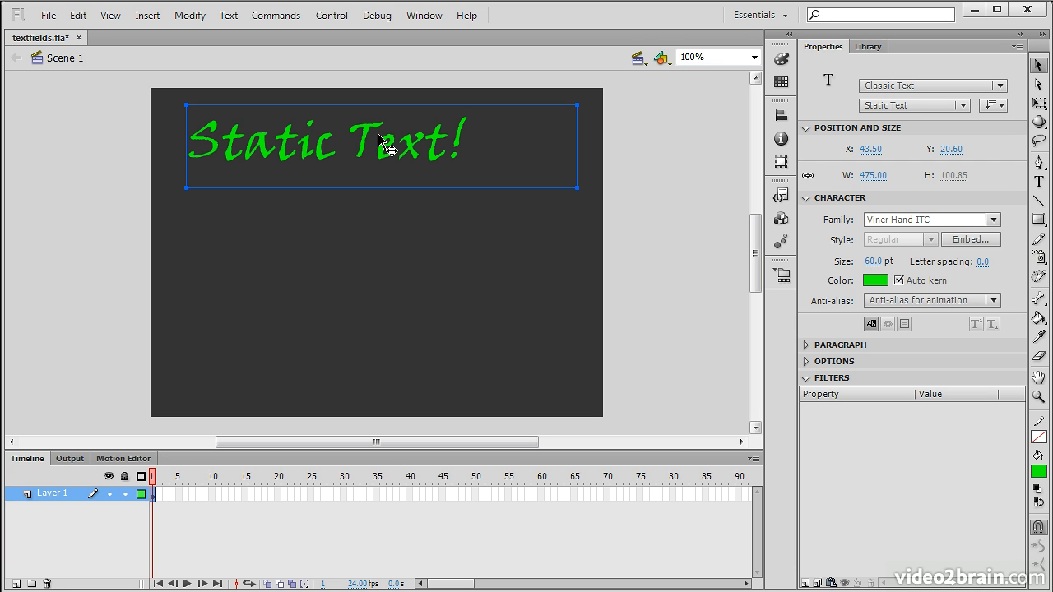
Change the Classic Text field's type to Dynamic Text and turn off its border and background.
left_click(998, 85)
left_click(938, 123)
left_click(960, 105)
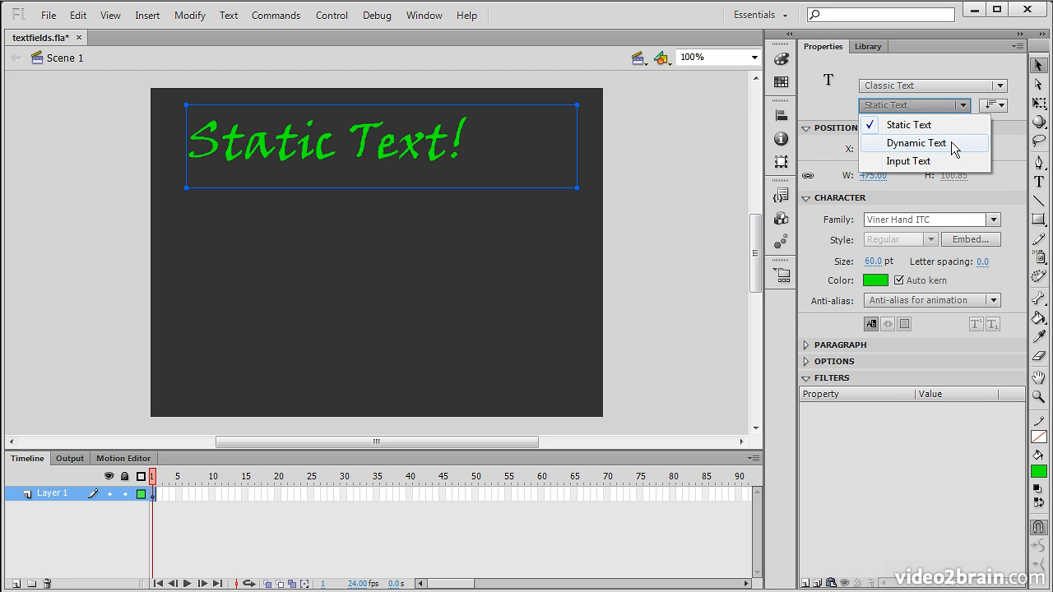
left_click(916, 143)
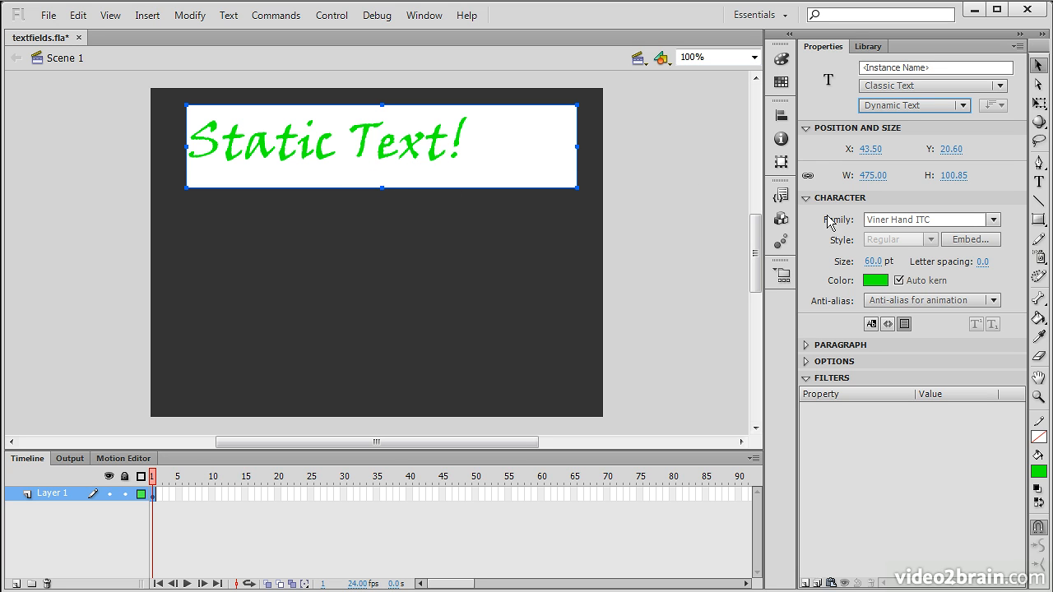
left_click(905, 324)
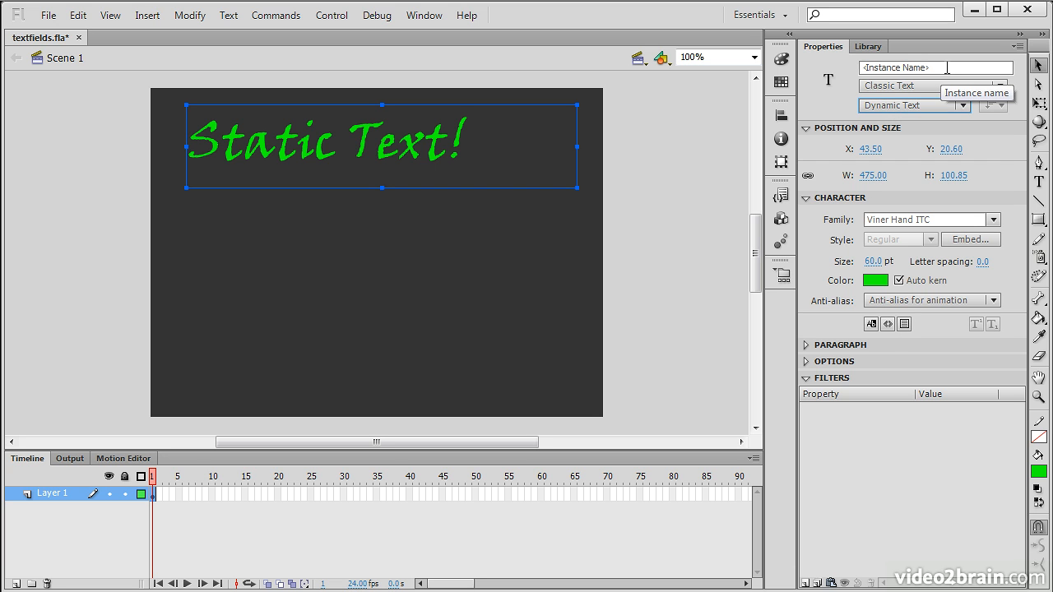
Give the dynamic text field the instance name TextField.
left_click(942, 69)
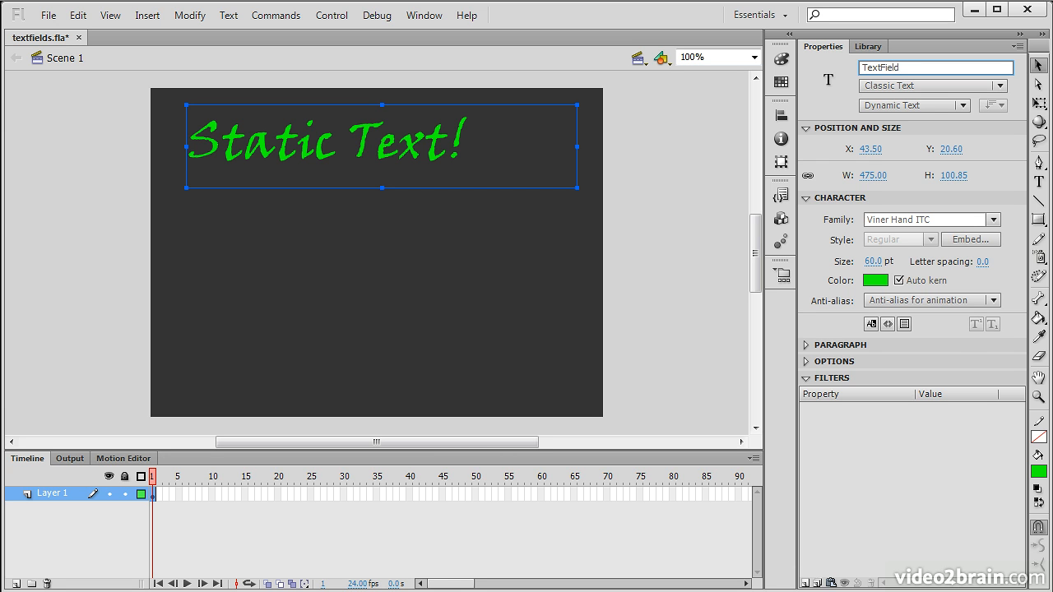
left_click(477, 207)
left_click(432, 169)
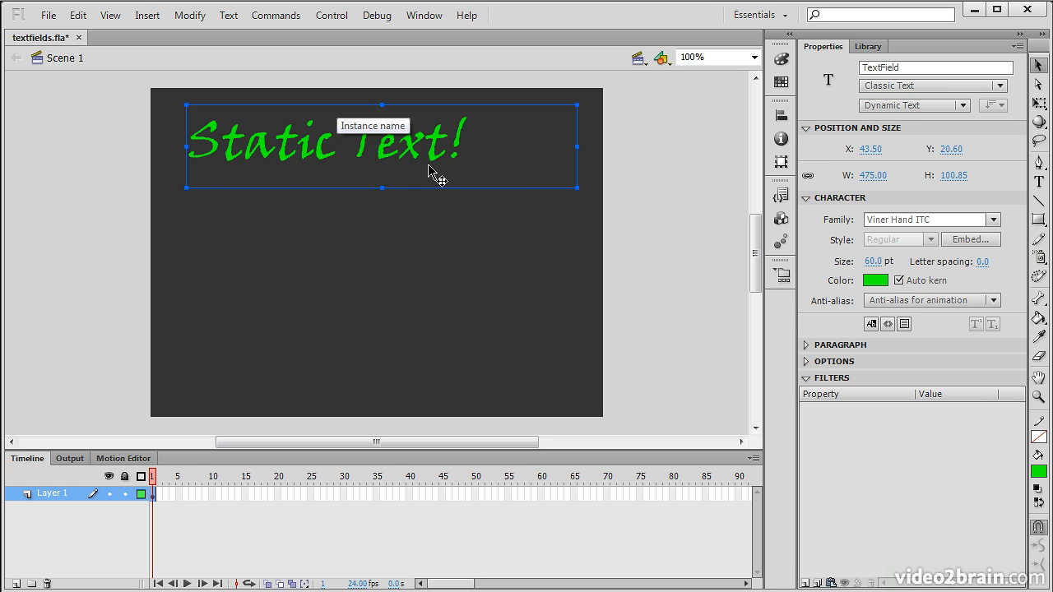
Select the letters "atic" in the dynamic text field and set the font to Vladimir Script at 96 pt.
double_click(433, 153)
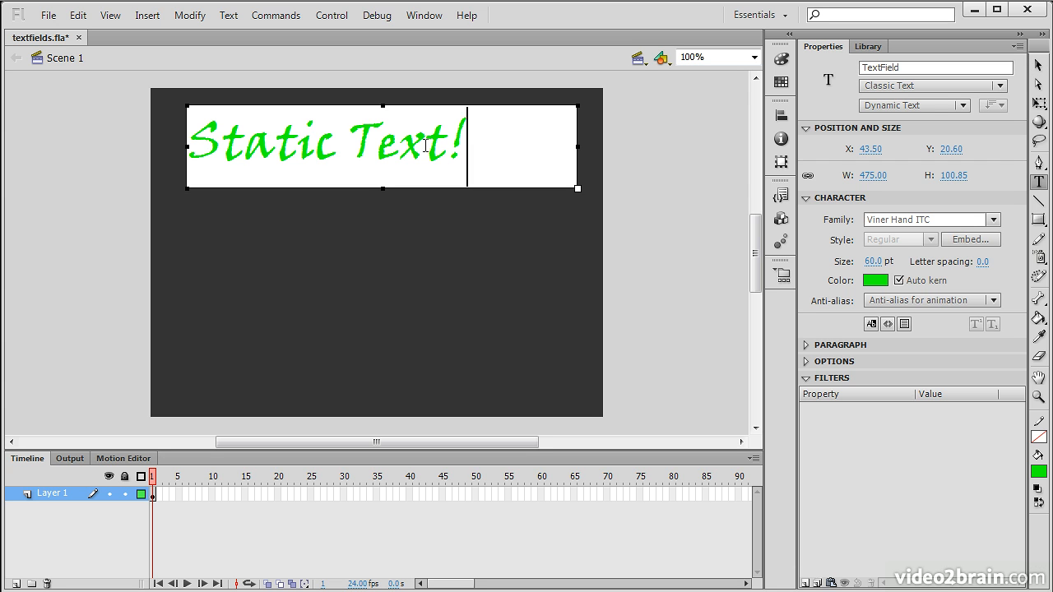
left_click_drag(337, 148, 244, 150)
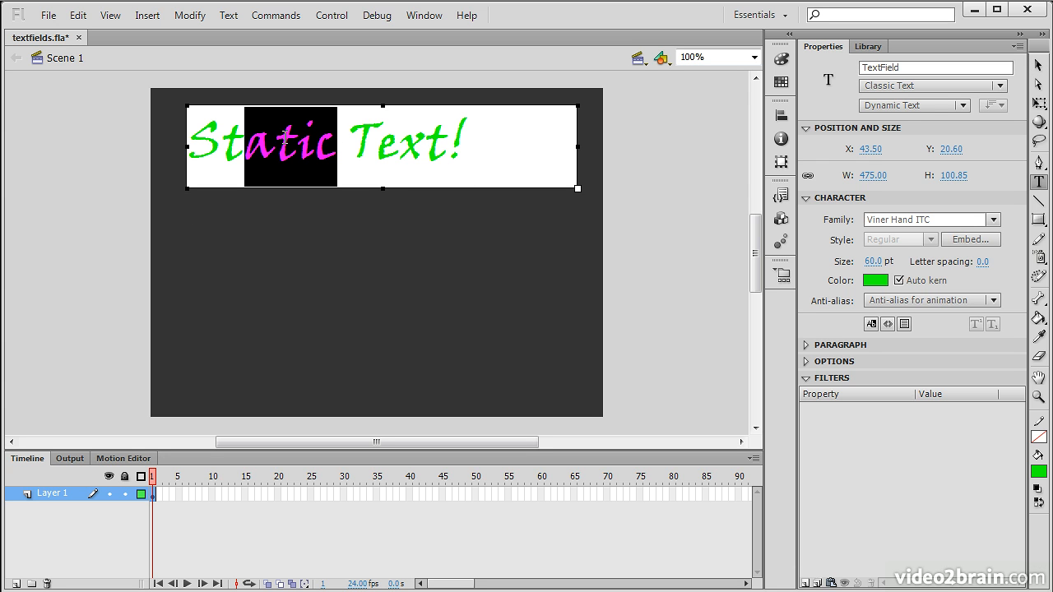
left_click(993, 219)
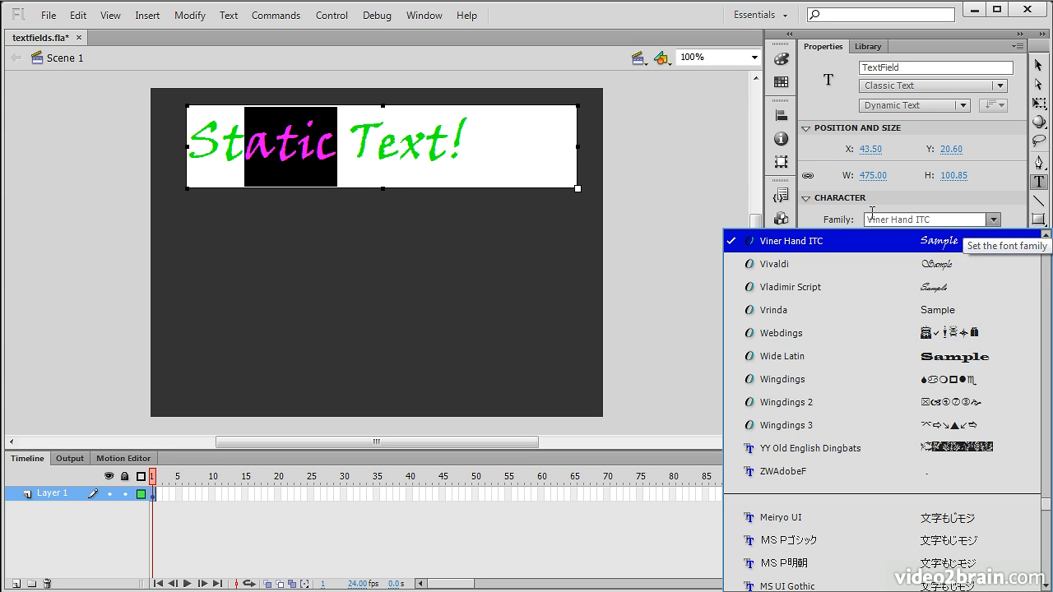
left_click(820, 288)
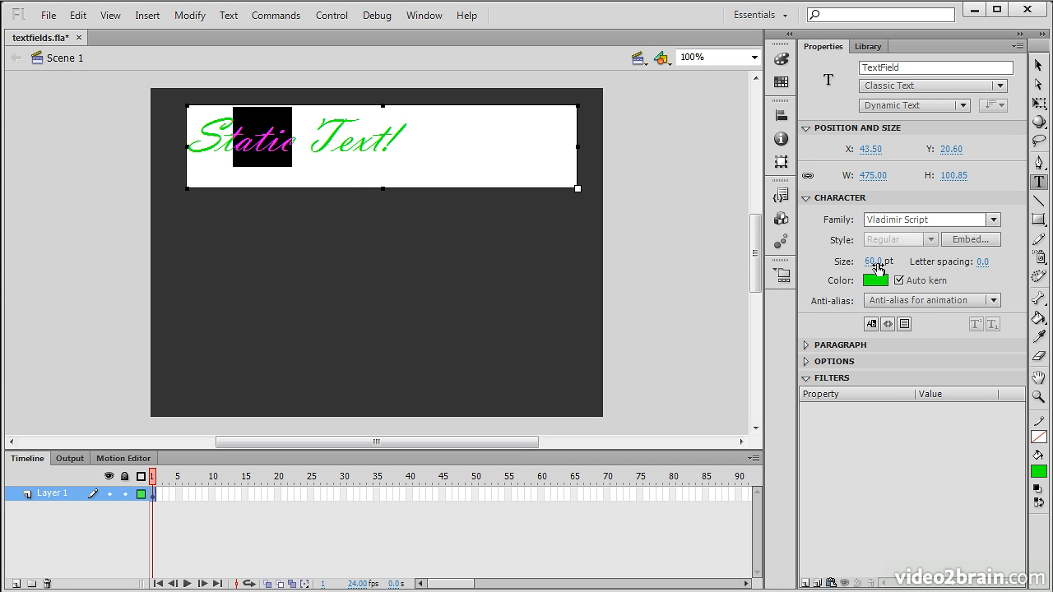
left_click_drag(874, 263, 909, 251)
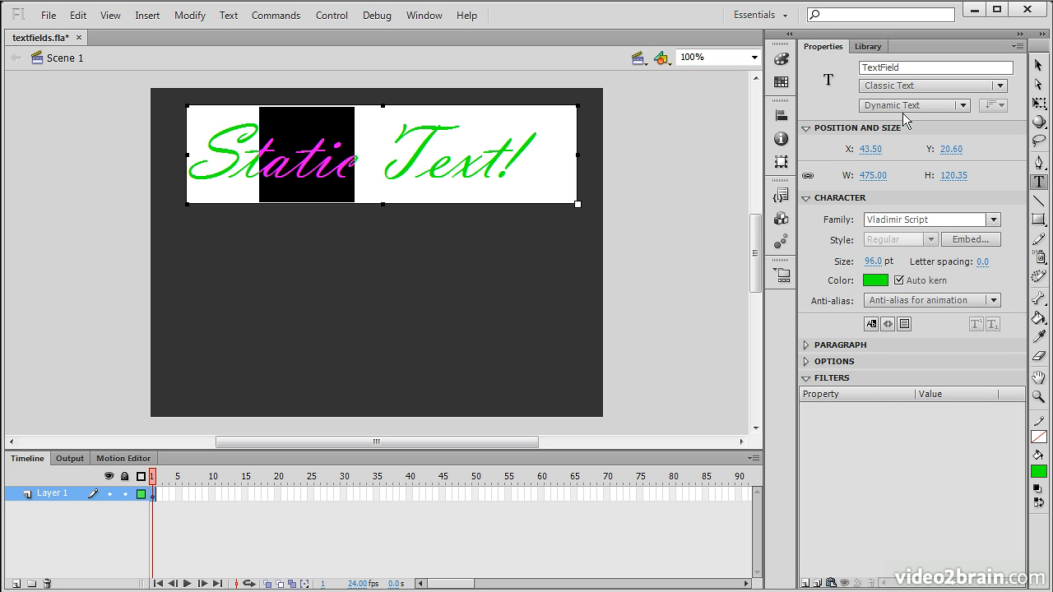
Change the text field back to Static Text and format only the letters "atic" in Wide Latin at 28 pt.
left_click(960, 107)
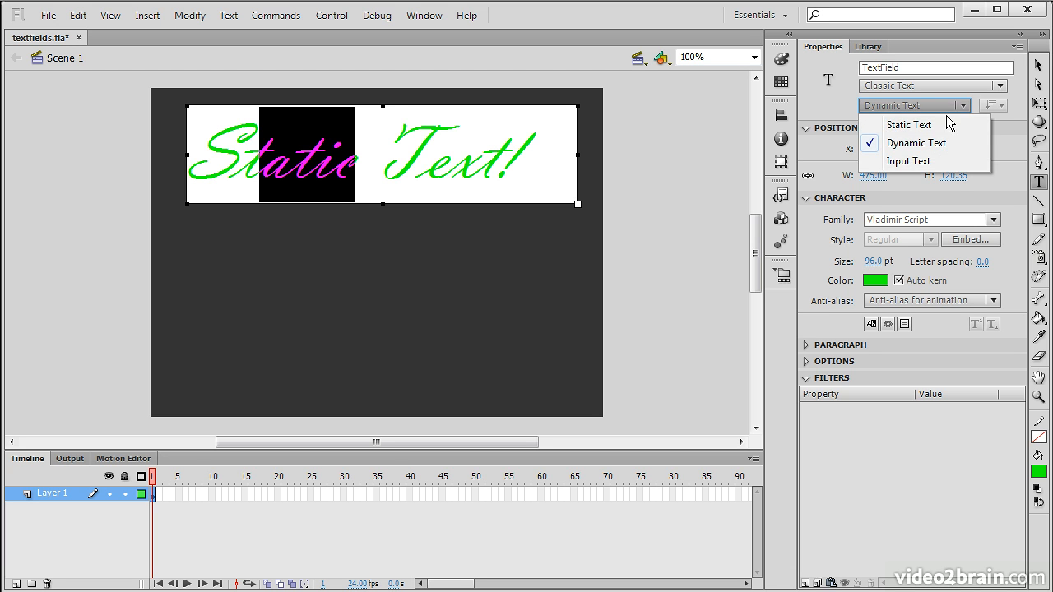
left_click(938, 124)
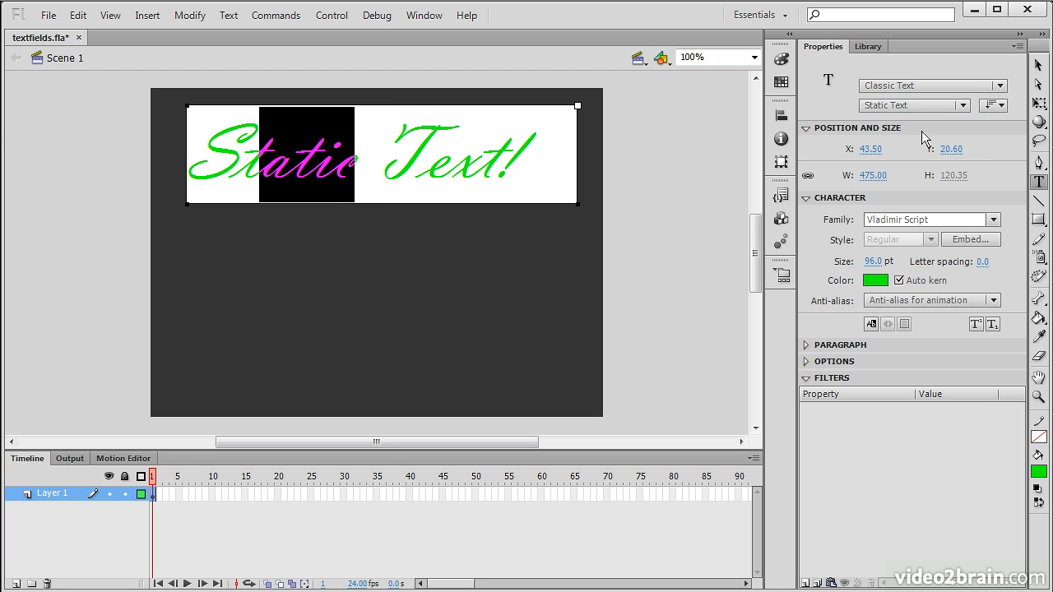
left_click(375, 154)
left_click_drag(355, 161, 272, 160)
left_click(992, 219)
left_click(839, 318)
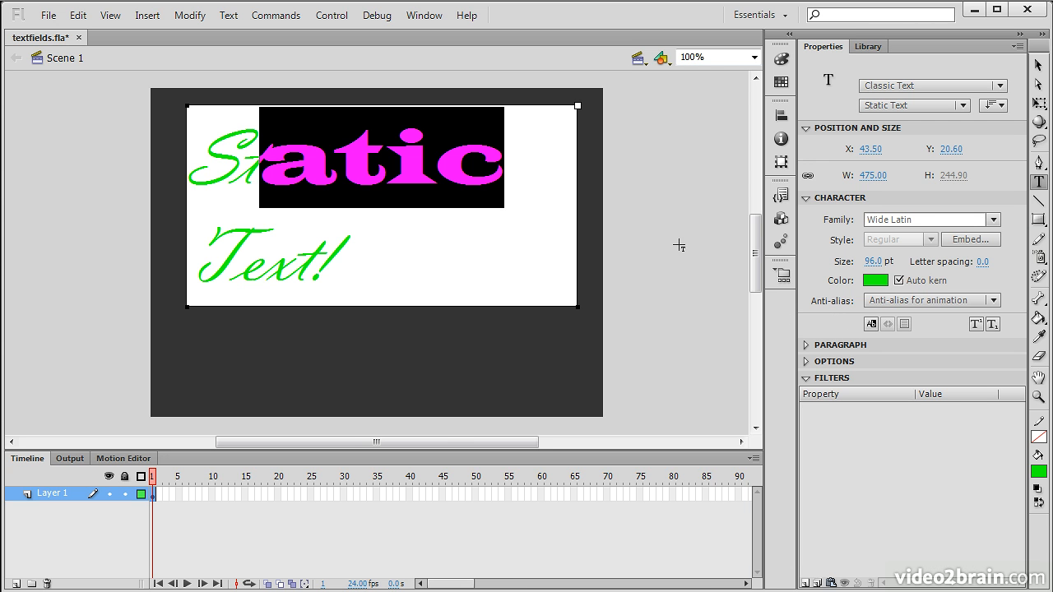
left_click_drag(873, 262, 818, 262)
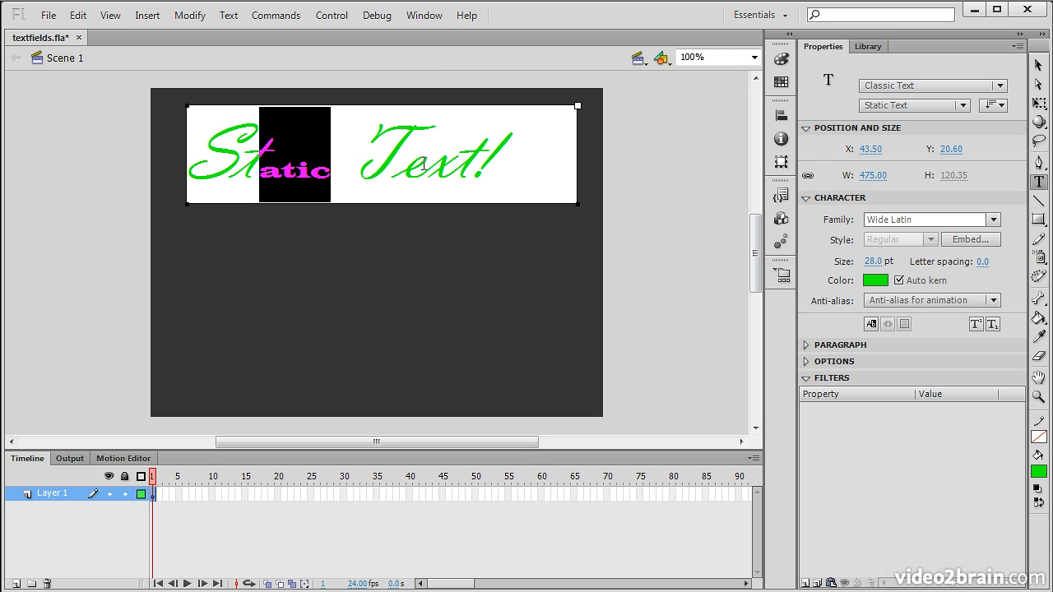
Color the letters "ex" in "Text!" dark red and set their font to lettau 06_55.
left_click_drag(400, 165, 453, 165)
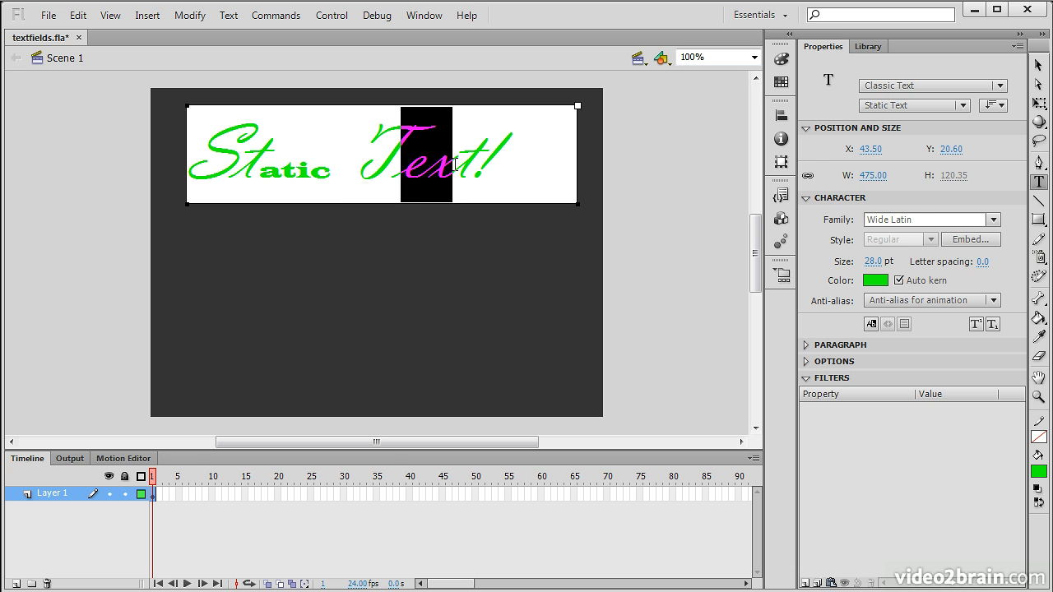
left_click(874, 281)
left_click(830, 384)
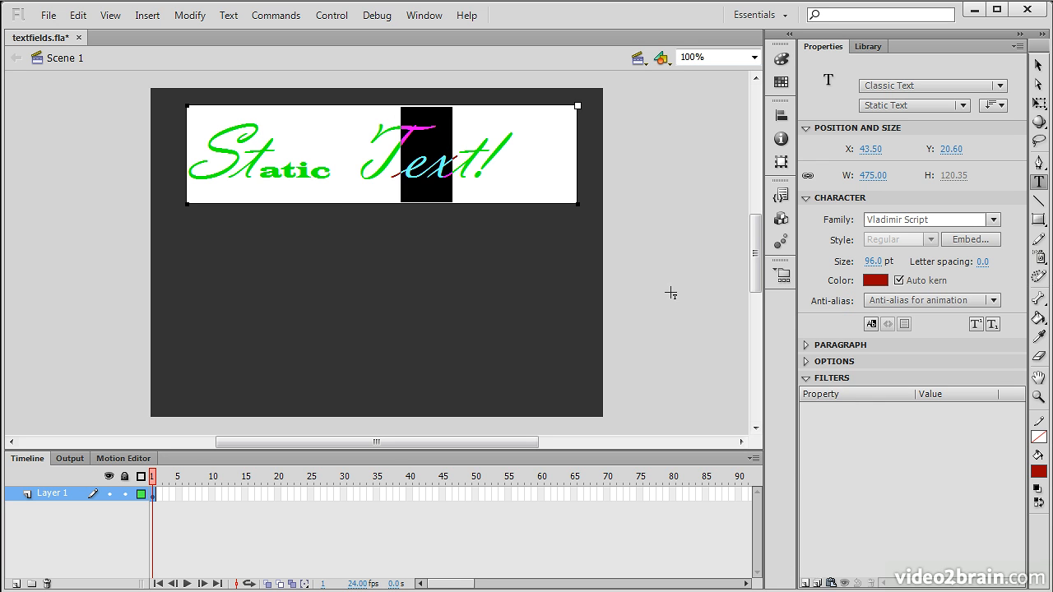
left_click(543, 171)
left_click_drag(399, 166, 453, 166)
left_click(992, 221)
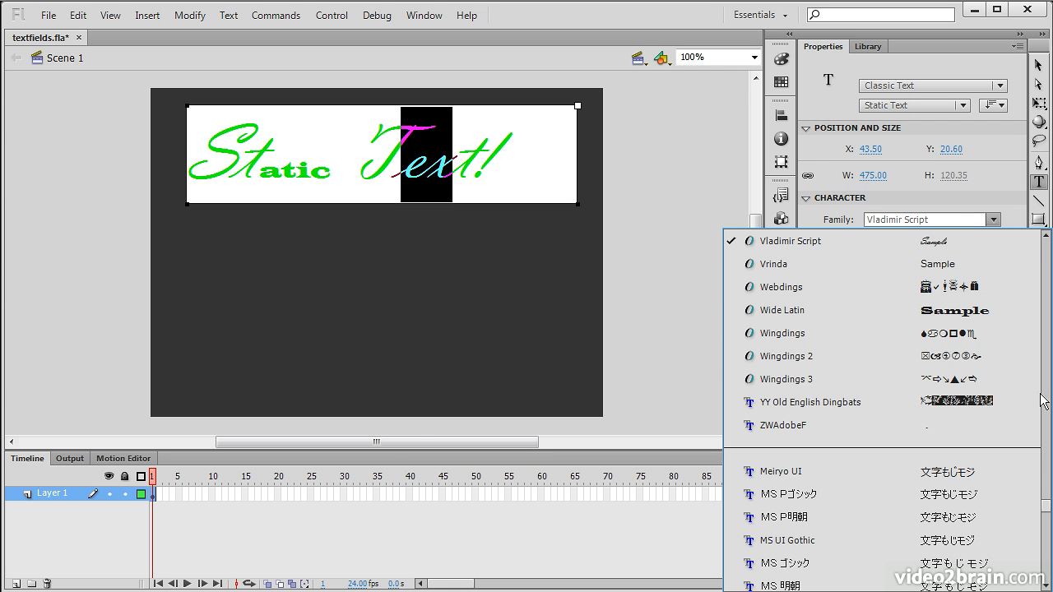
left_click_drag(1043, 504, 1034, 394)
left_click(850, 311)
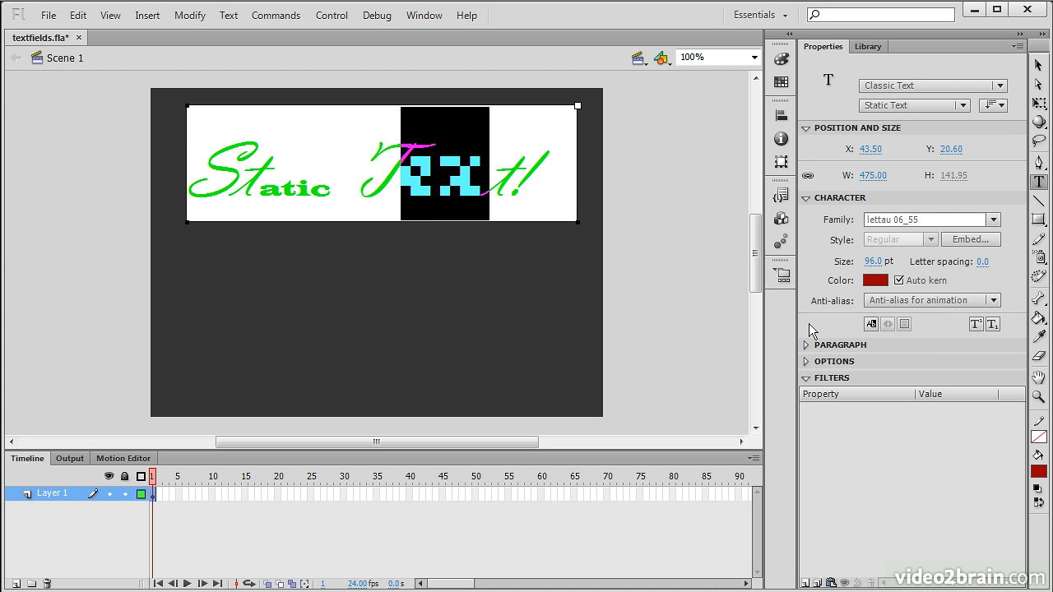
left_click(550, 180)
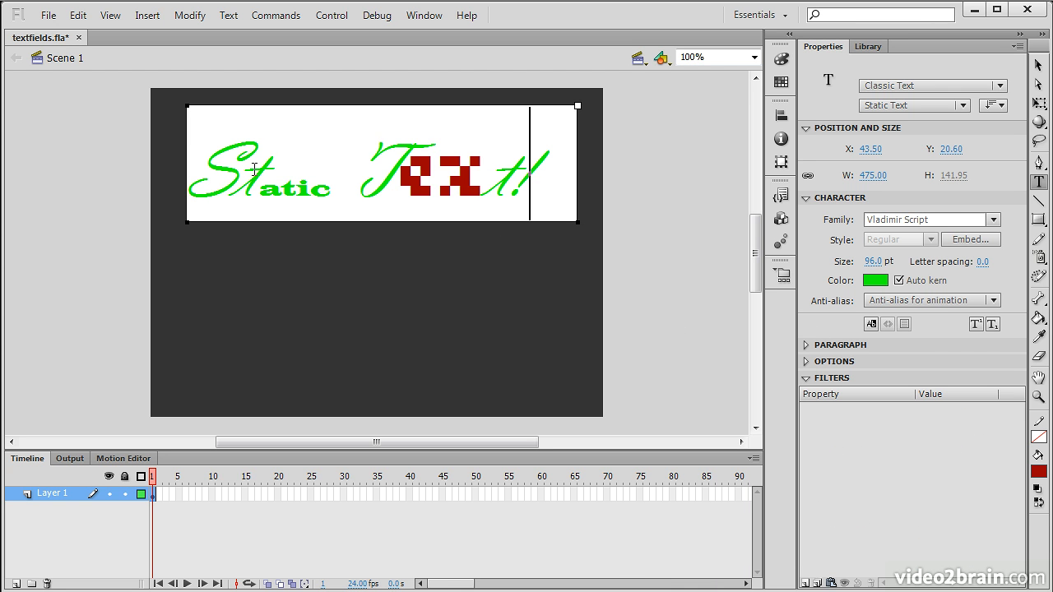
Set the font of the initial letter "S" to OCR A Std, then finish text editing and deselect the field.
left_click_drag(239, 171, 188, 171)
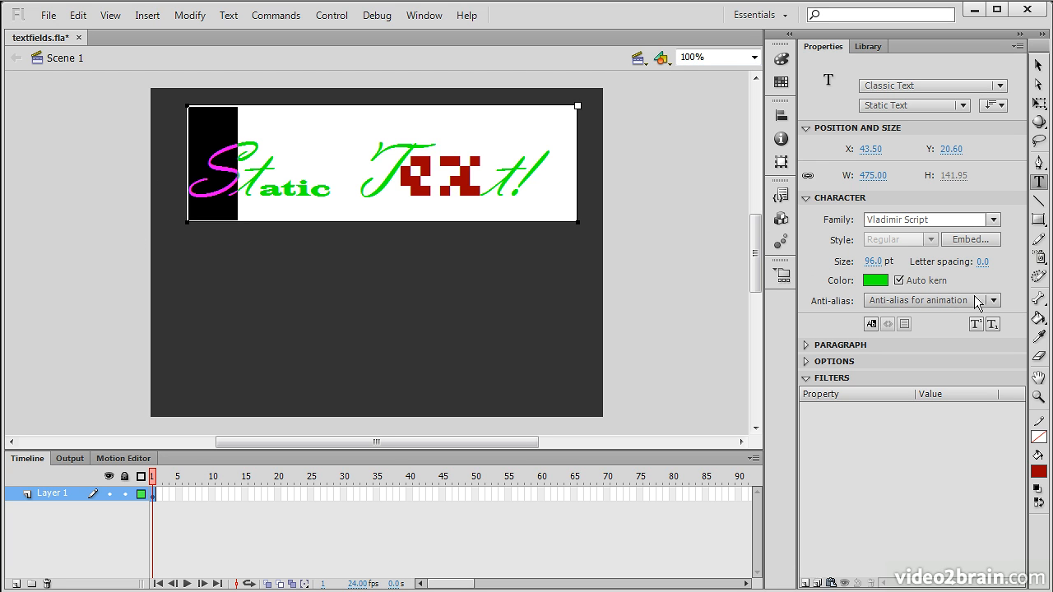
left_click(993, 220)
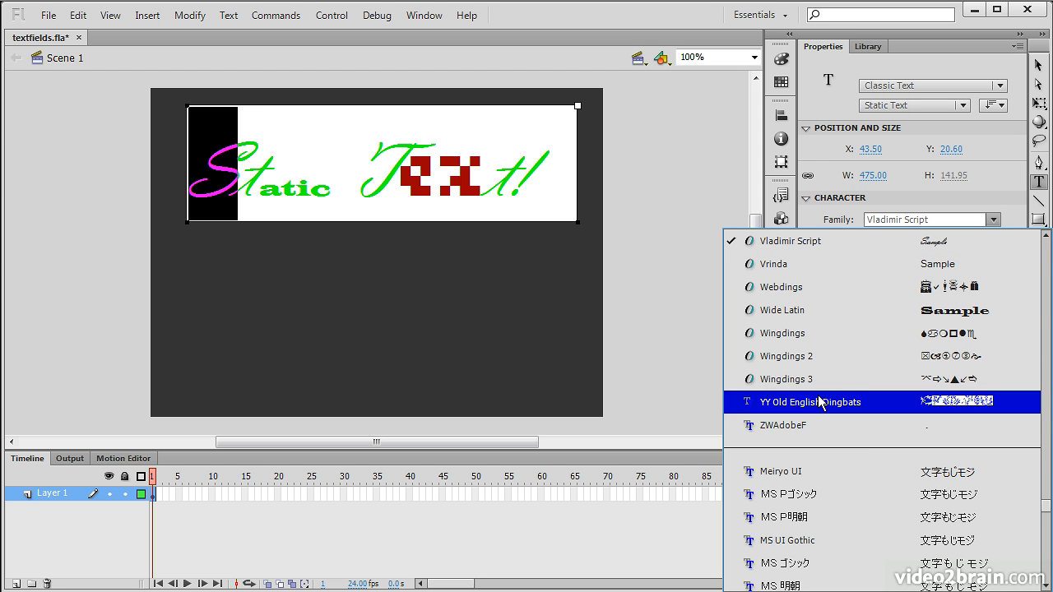
scroll(1046, 301, "up", 12)
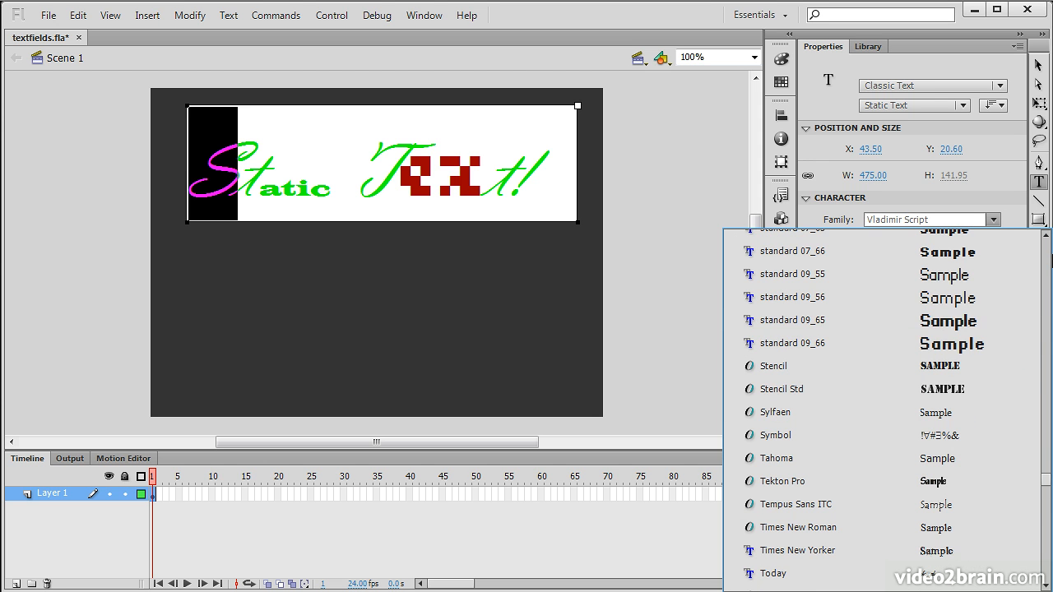
scroll(1043, 258, "up", 12)
left_click(814, 274)
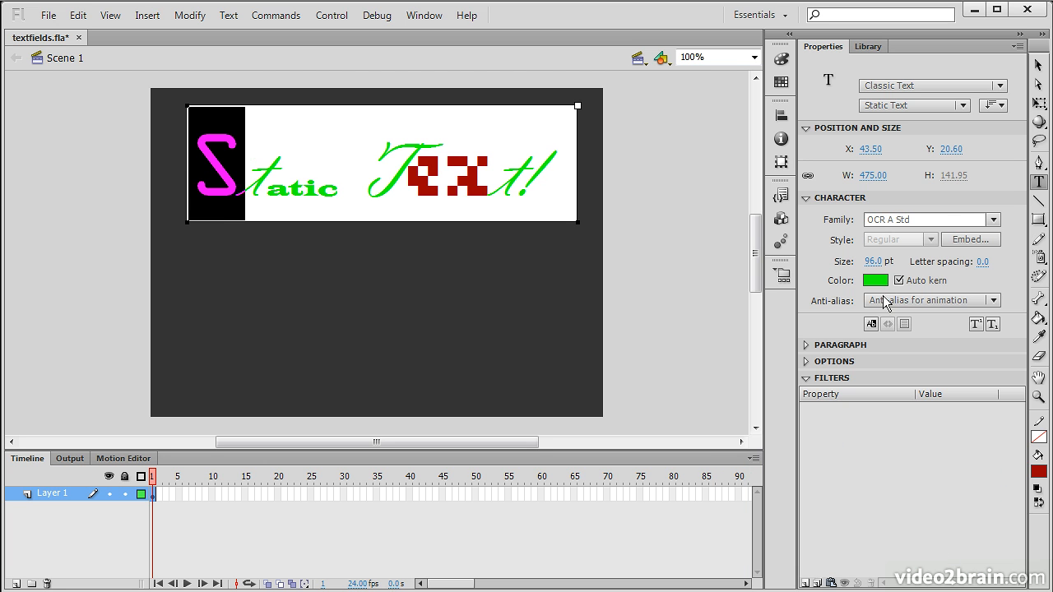
left_click(352, 195)
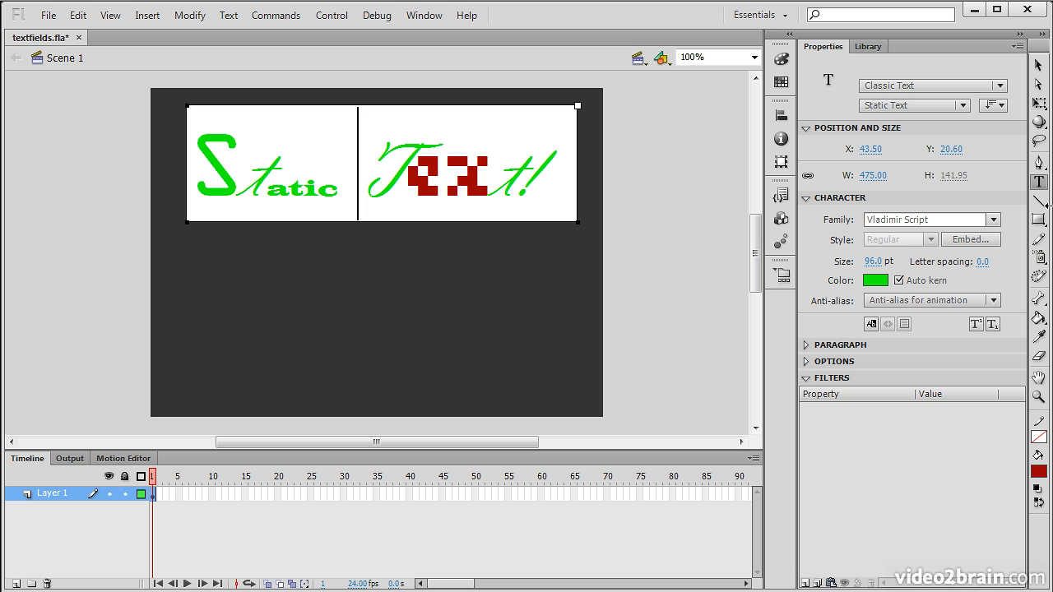
left_click(1037, 66)
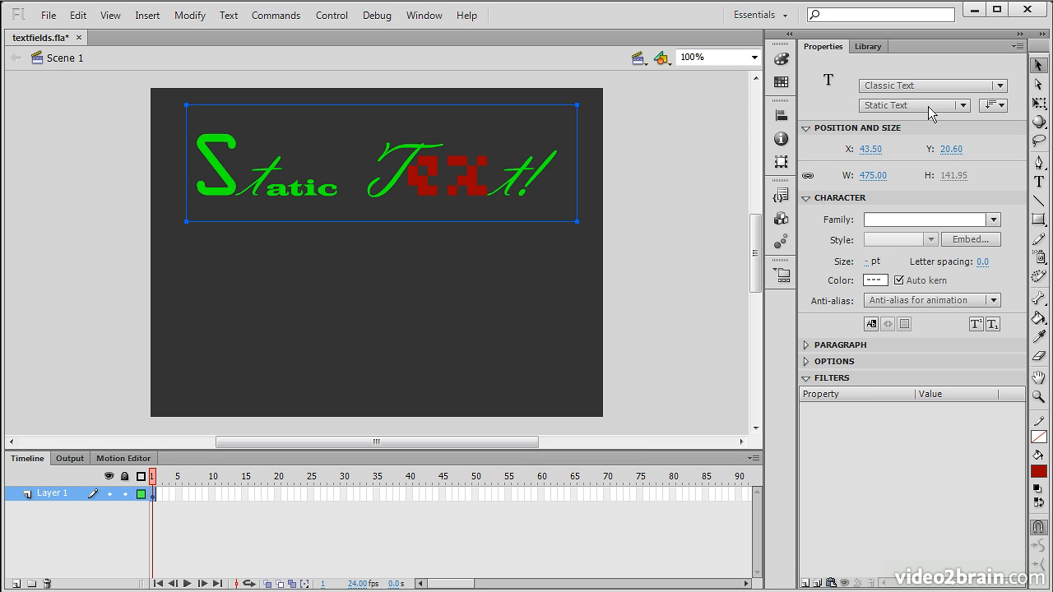
left_click(657, 235)
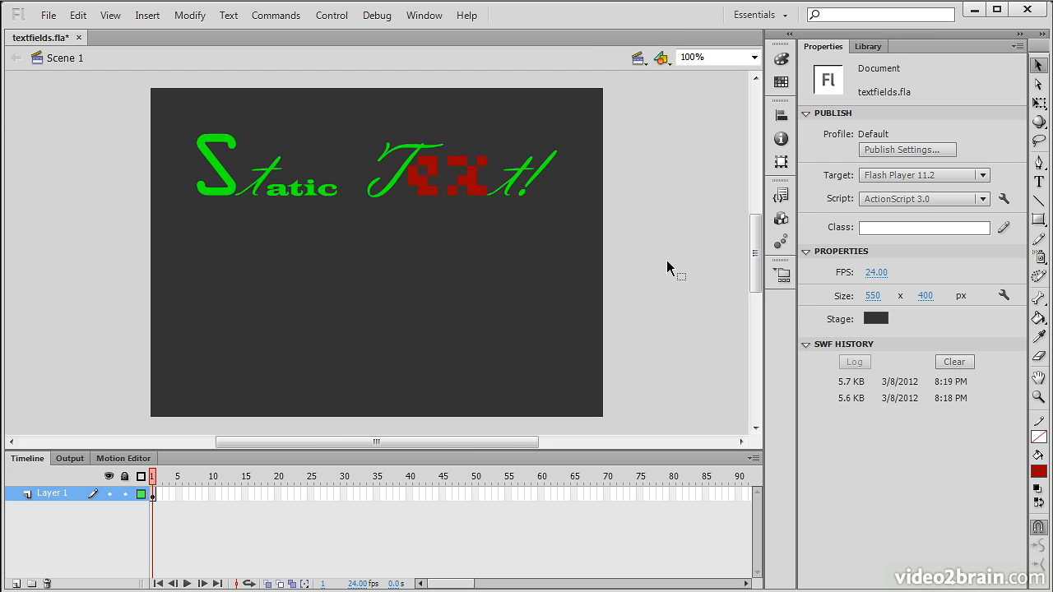